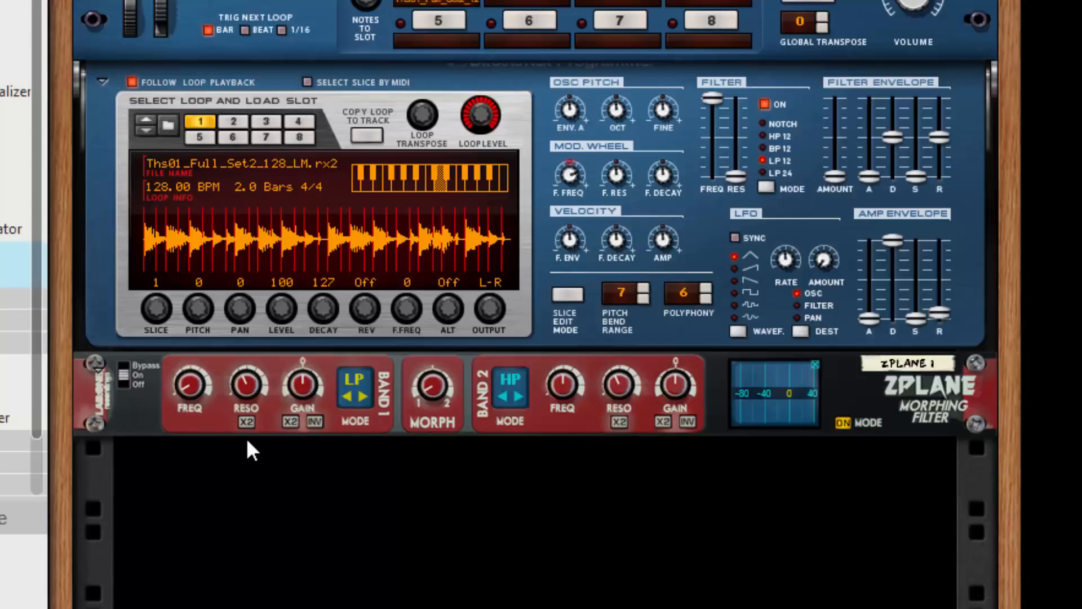
Turn on Band 1's resonance X2, show the filter curve, and set Band 1 to about 3191 Hz with resonance 12.0
{"action": "left_click", "coordinate": [246, 421]}
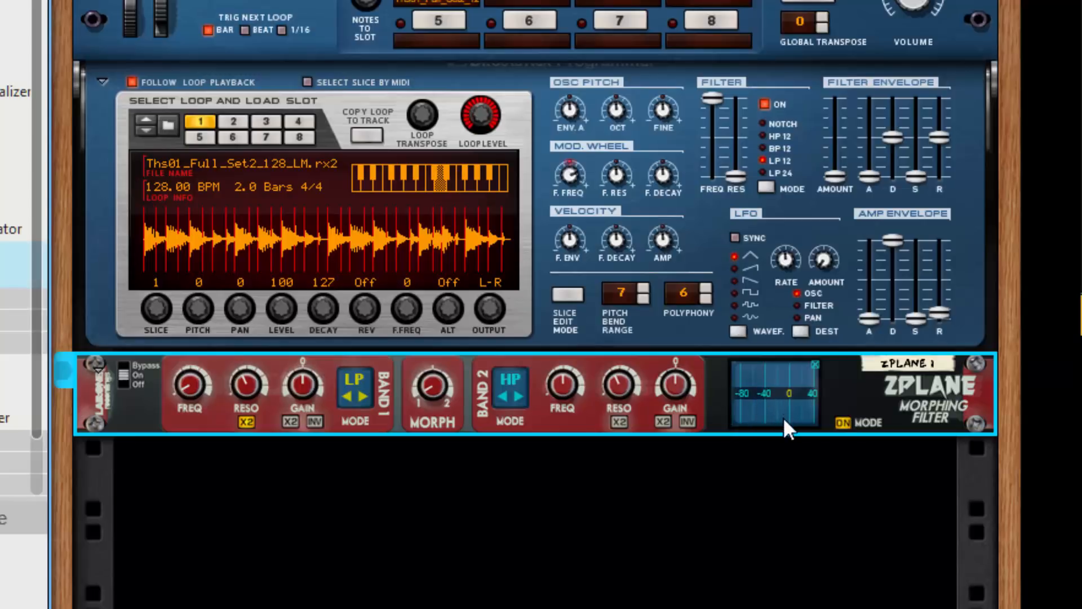
{"action": "left_click", "coordinate": [765, 414]}
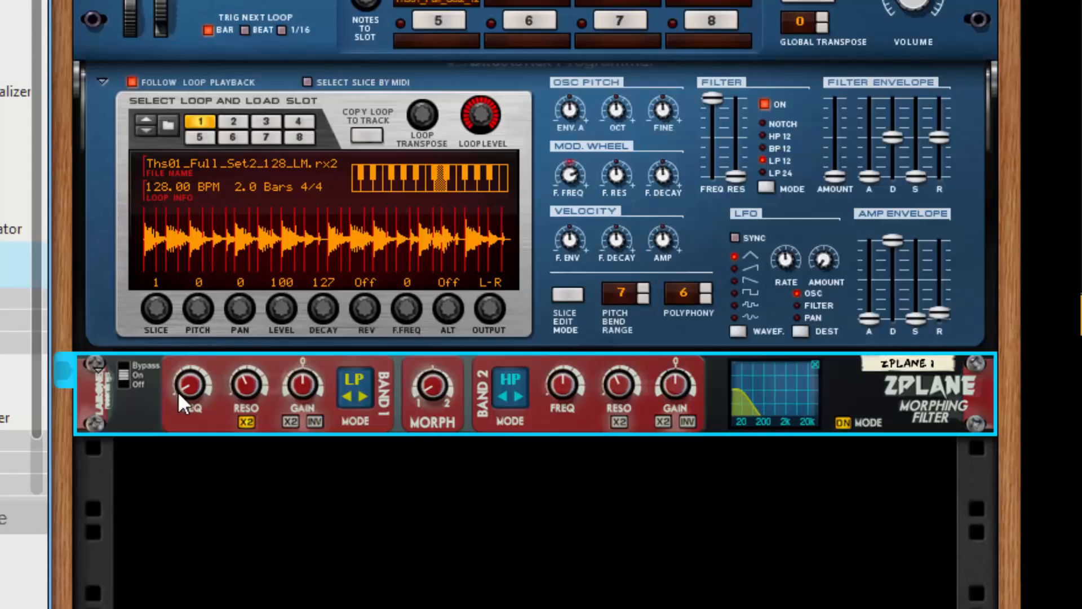
{"action": "left_click_drag", "start_coordinate": [178, 391], "coordinate": [195, 333]}
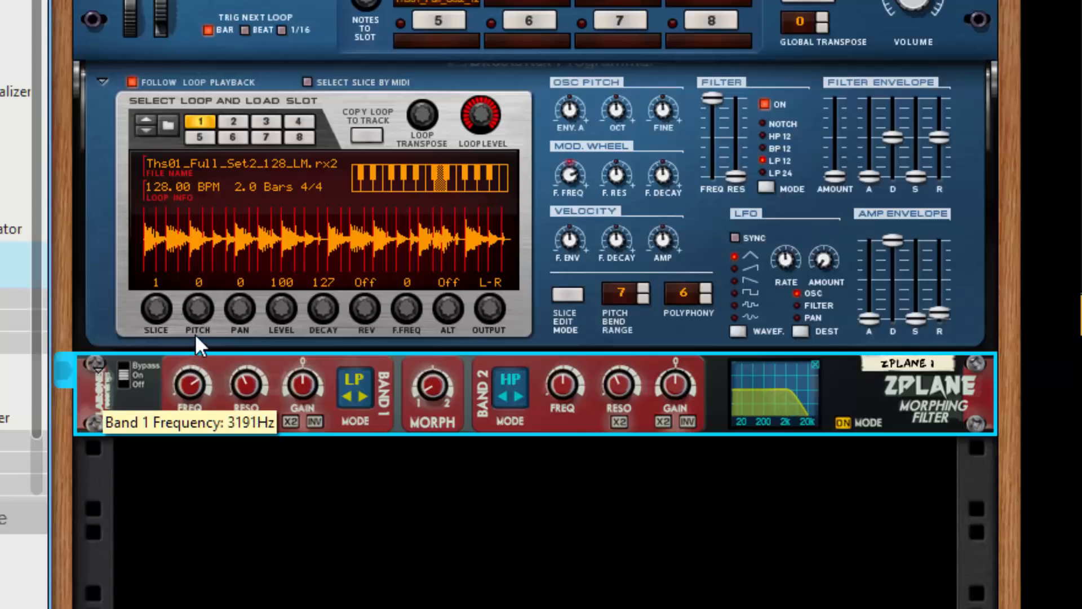
{"action": "left_click_drag", "start_coordinate": [246, 385], "coordinate": [248, 336]}
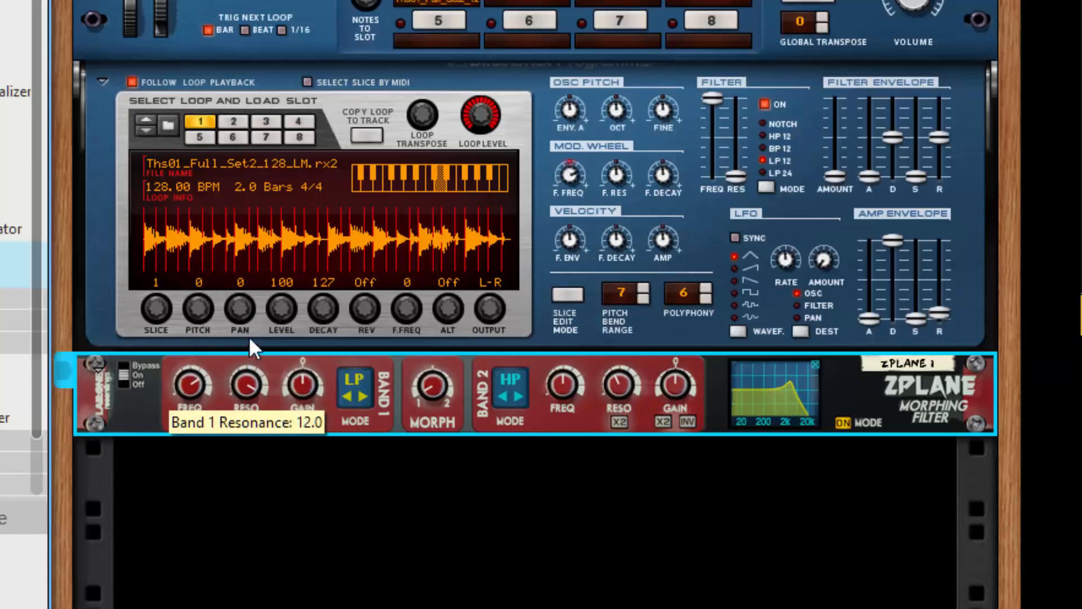
Turn off Band 1's resonance X2, and lower Band 1's frequency and resonance
{"action": "left_click", "coordinate": [246, 420]}
{"action": "left_click_drag", "start_coordinate": [200, 387], "coordinate": [254, 496]}
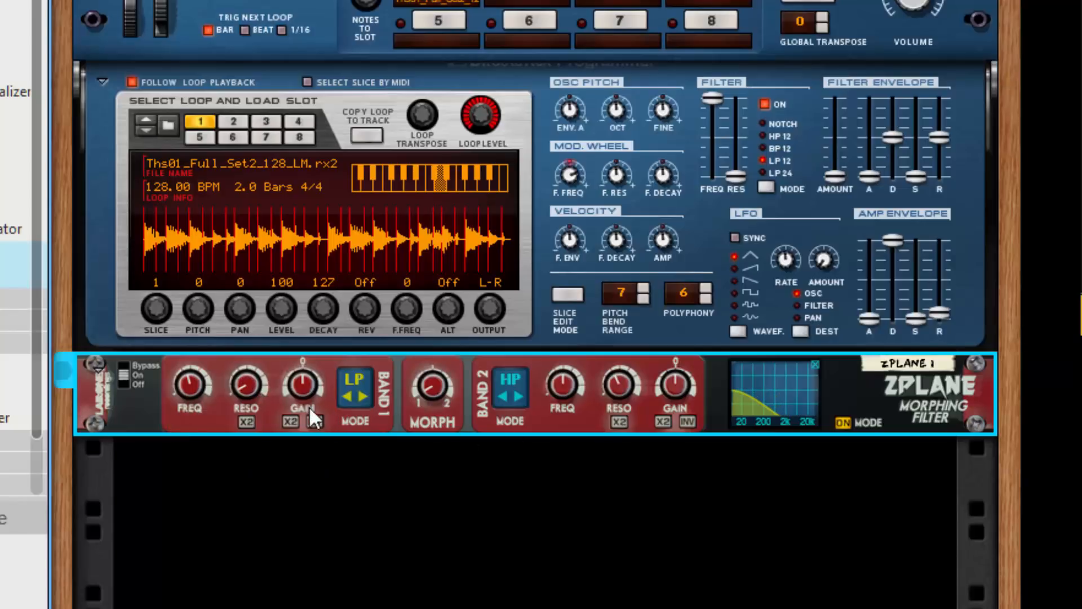
{"action": "left_click_drag", "start_coordinate": [252, 385], "coordinate": [253, 335]}
Switch the filter display to the level view and back to the curve, and turn the display off and on again
{"action": "left_click", "coordinate": [776, 399]}
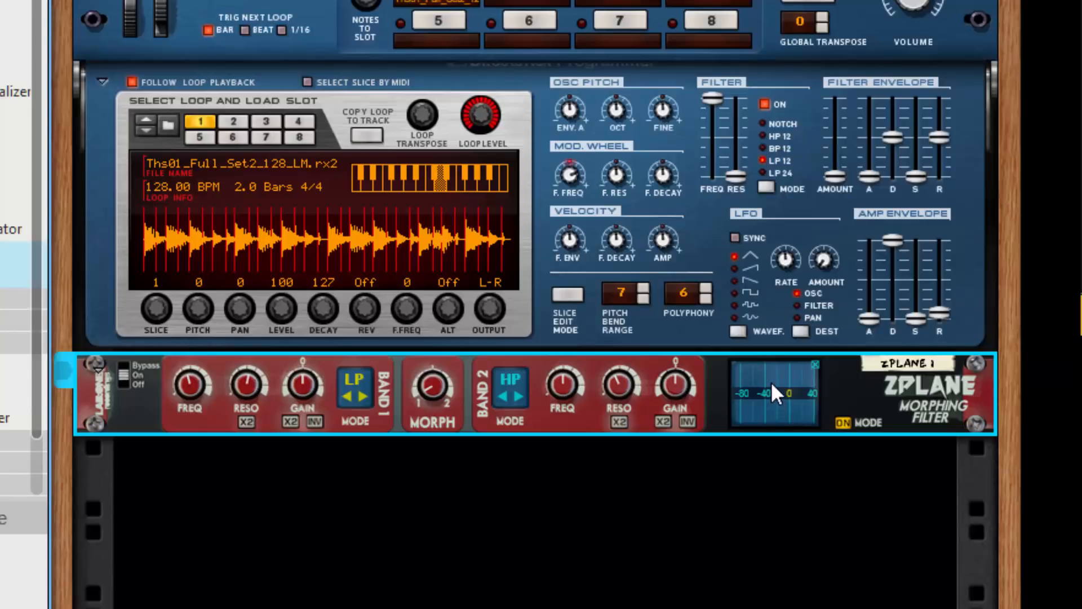
{"action": "left_click", "coordinate": [771, 381]}
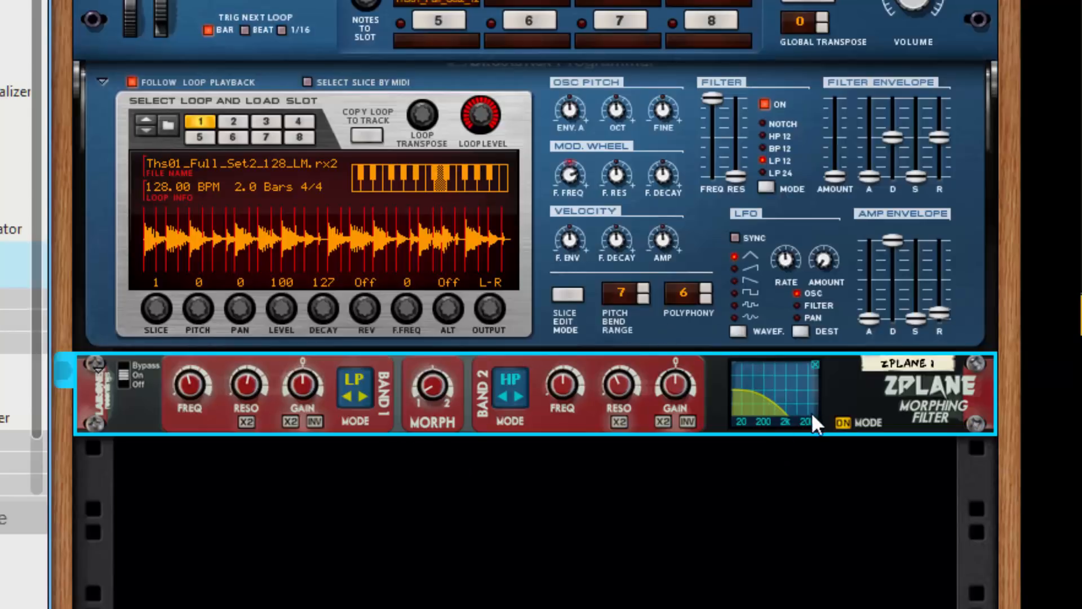
{"action": "left_click", "coordinate": [815, 365]}
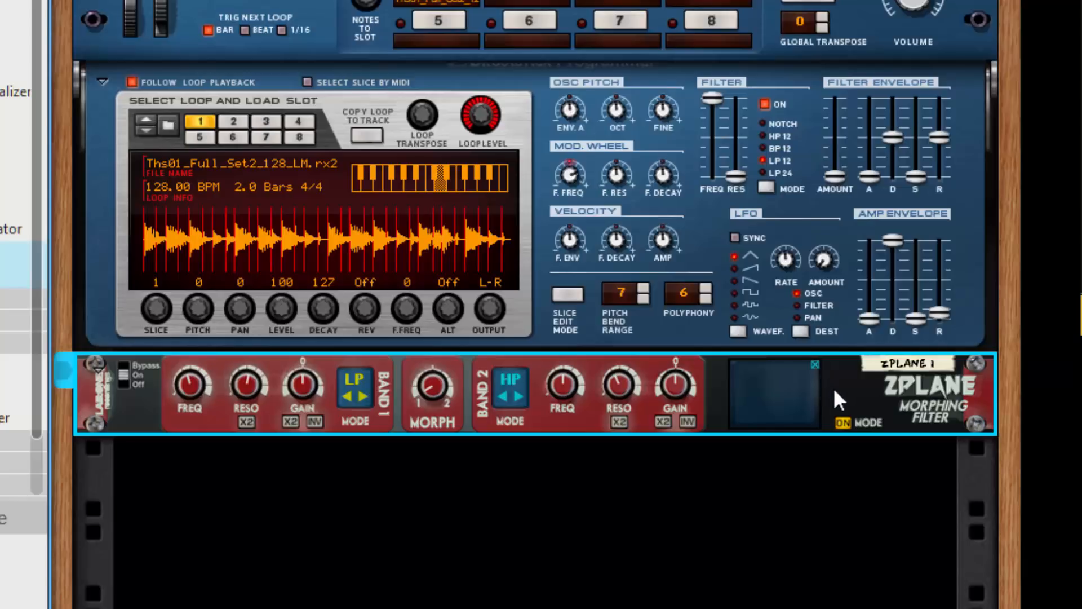
{"action": "left_click", "coordinate": [814, 364]}
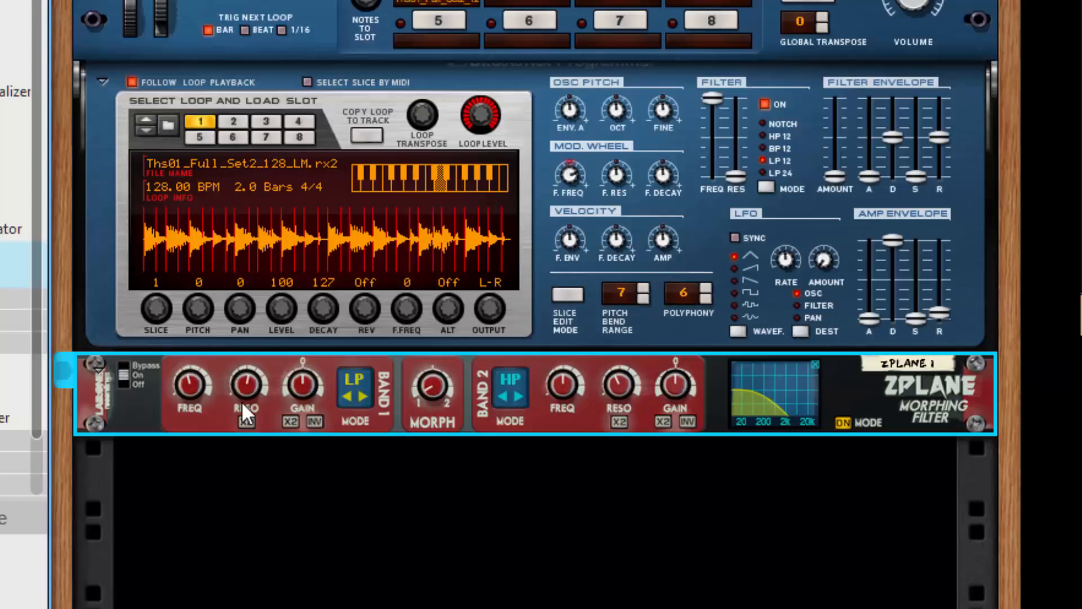
Set Band 1 to Band Pass with high resonance and X2 on, and lower its frequency
{"action": "left_click_drag", "start_coordinate": [188, 378], "coordinate": [259, 425]}
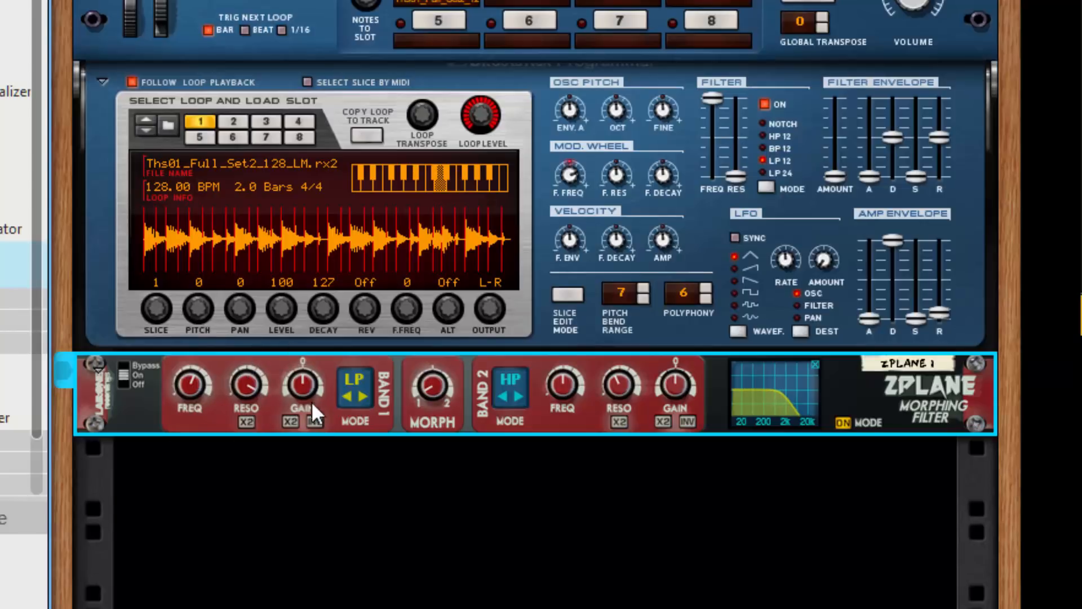
{"action": "left_click", "coordinate": [361, 395]}
{"action": "left_click_drag", "start_coordinate": [188, 383], "coordinate": [248, 378]}
{"action": "left_click", "coordinate": [363, 397]}
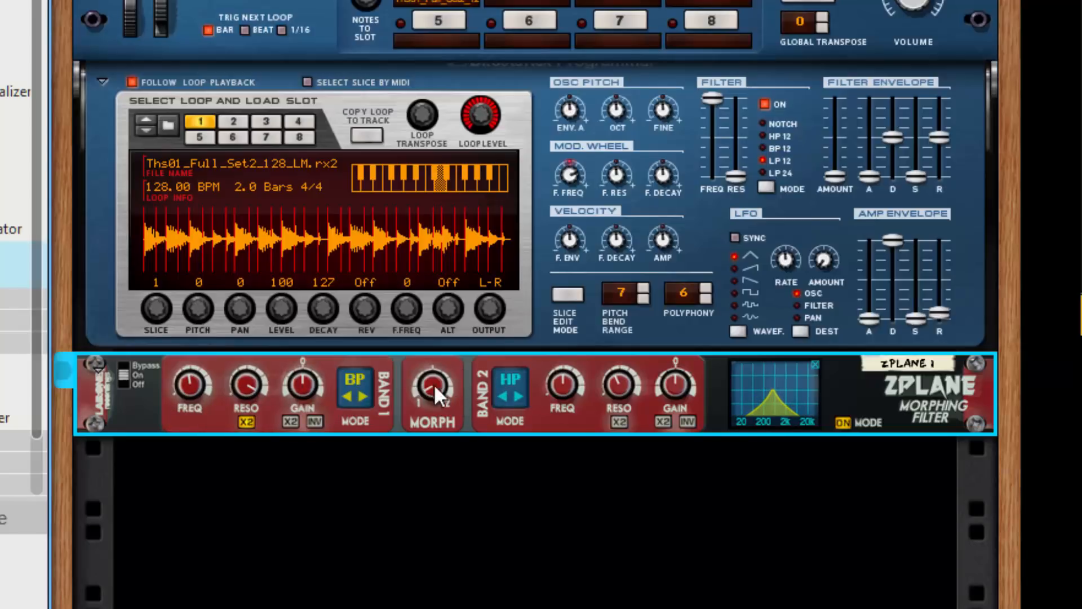
{"action": "left_click_drag", "start_coordinate": [189, 388], "coordinate": [191, 438]}
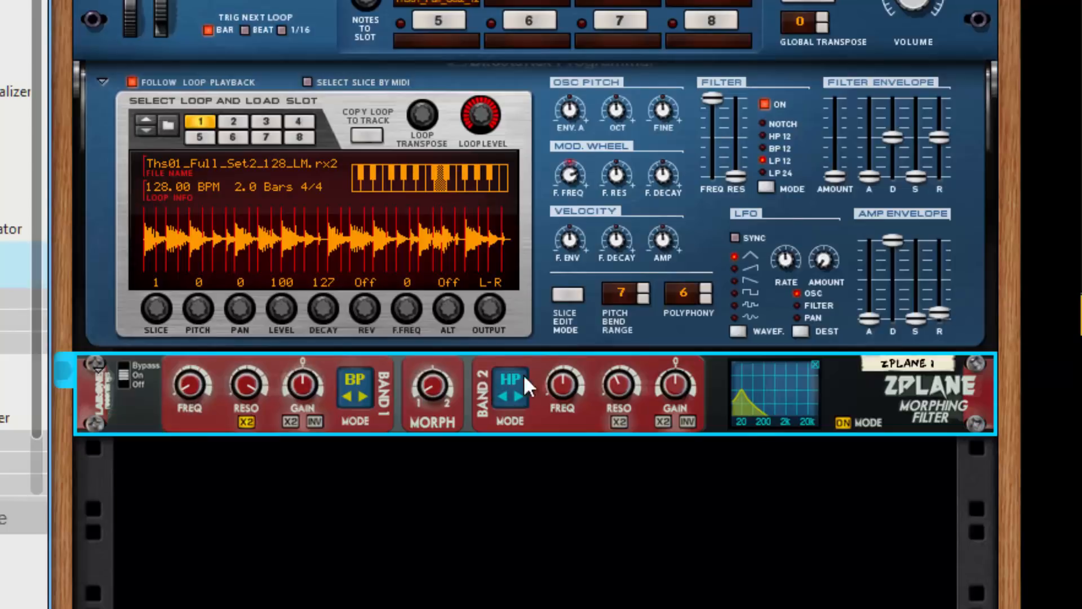
Raise Band 2's frequency and sweep the Band Morph between the two bands, stopping at about -23%
{"action": "left_click_drag", "start_coordinate": [565, 385], "coordinate": [563, 329]}
{"action": "left_click_drag", "start_coordinate": [424, 391], "coordinate": [421, 9]}
{"action": "left_click_drag", "start_coordinate": [423, 111], "coordinate": [414, 308]}
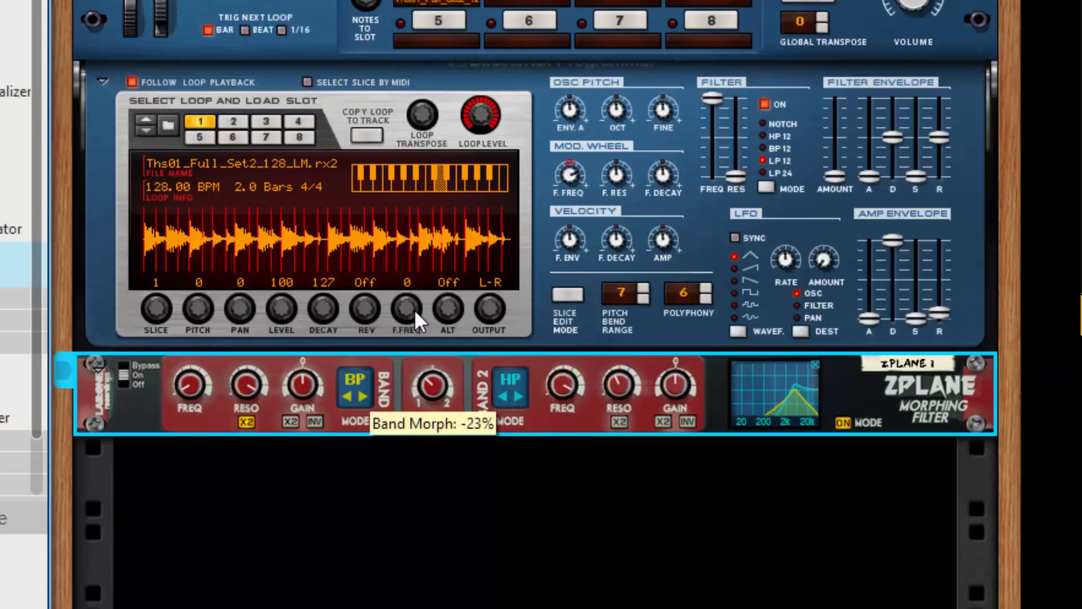
Set Band 2's frequency to about 101 Hz and sweep the morph between the bands while raising Band 1's frequency, ending fully on Band 2
{"action": "left_click_drag", "start_coordinate": [553, 390], "coordinate": [553, 437]}
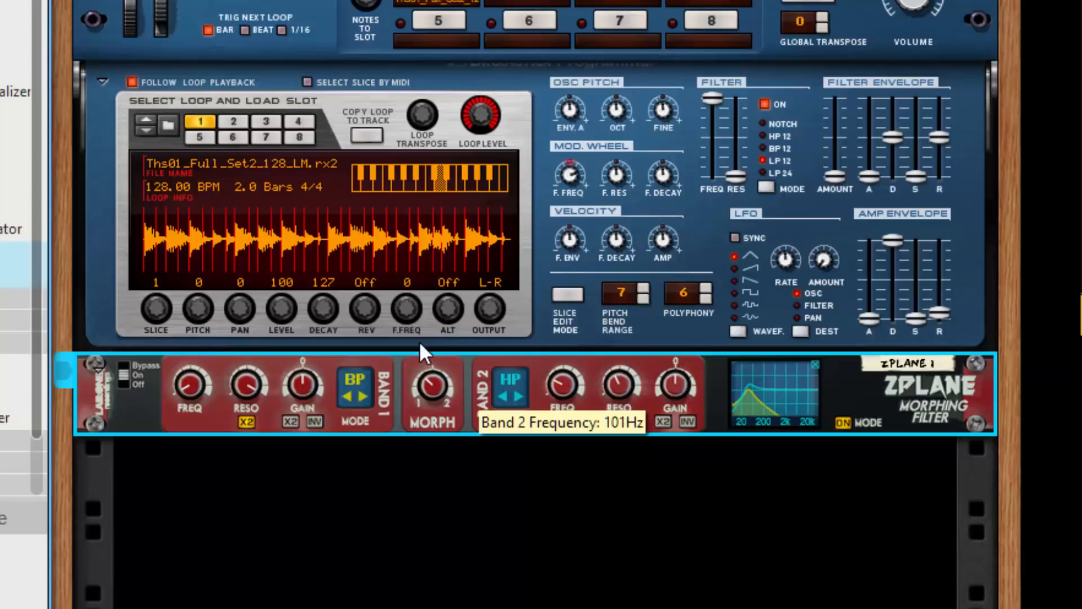
{"action": "left_click_drag", "start_coordinate": [432, 385], "coordinate": [428, 43]}
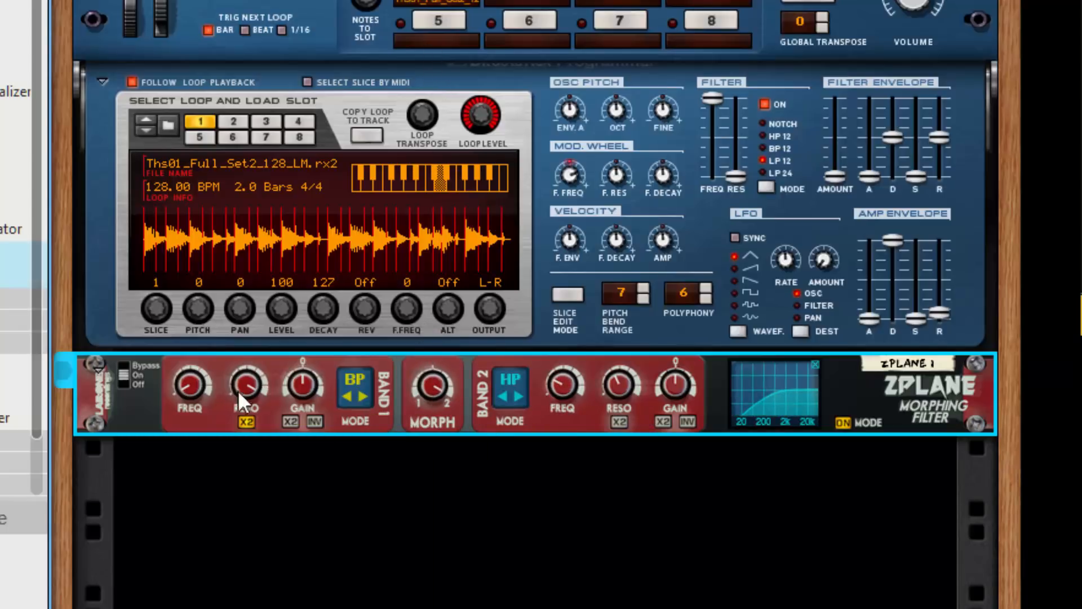
{"action": "mouse_move", "coordinate": [185, 383]}
{"action": "left_mouse_down"}
{"action": "mouse_move", "coordinate": [184, 259]}
{"action": "mouse_move", "coordinate": [180, 384]}
{"action": "left_mouse_up"}
{"action": "left_click_drag", "start_coordinate": [430, 389], "coordinate": [426, 597]}
{"action": "left_click_drag", "start_coordinate": [190, 388], "coordinate": [183, 34]}
{"action": "left_click_drag", "start_coordinate": [441, 404], "coordinate": [446, 126]}
Set Band 1 to Low Shelf at about 155 Hz with -18.0 dB gain, and set the Band Morph to -100%
{"action": "left_click", "coordinate": [354, 385]}
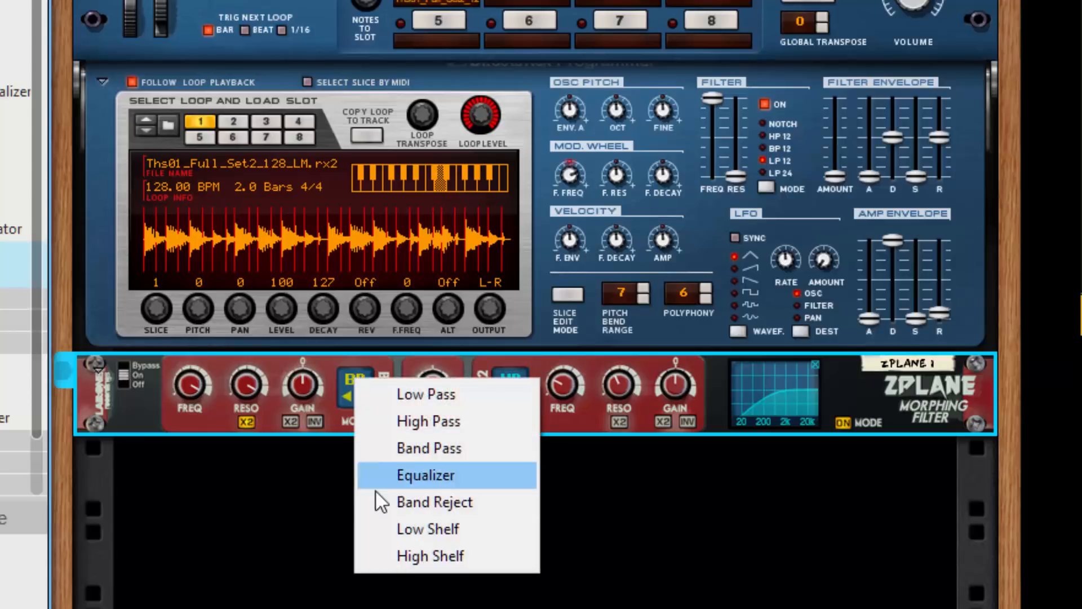
{"action": "left_click", "coordinate": [398, 530]}
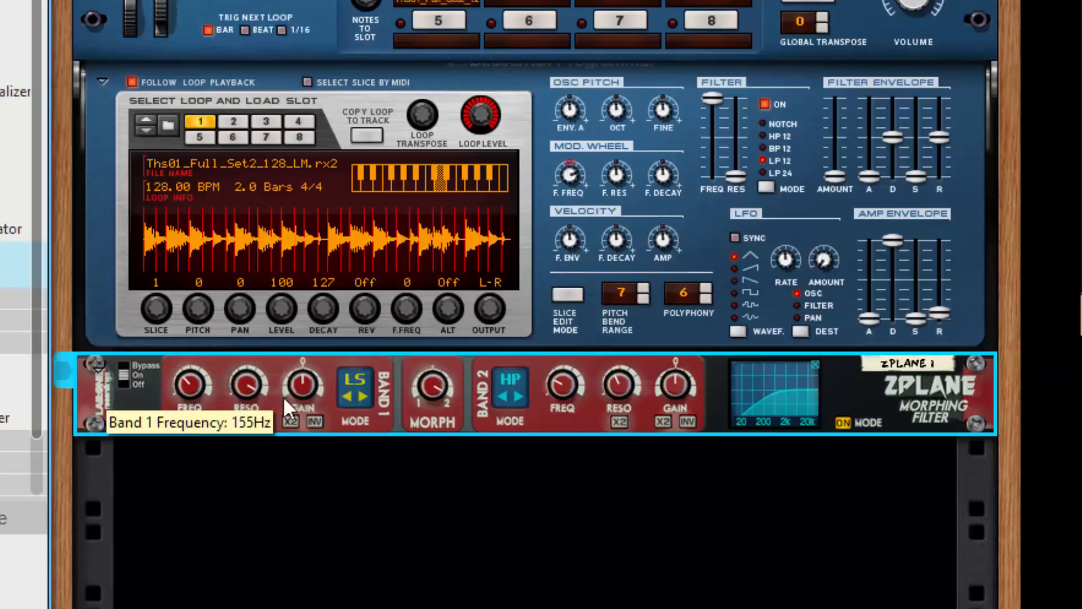
{"action": "left_click_drag", "start_coordinate": [445, 401], "coordinate": [443, 606]}
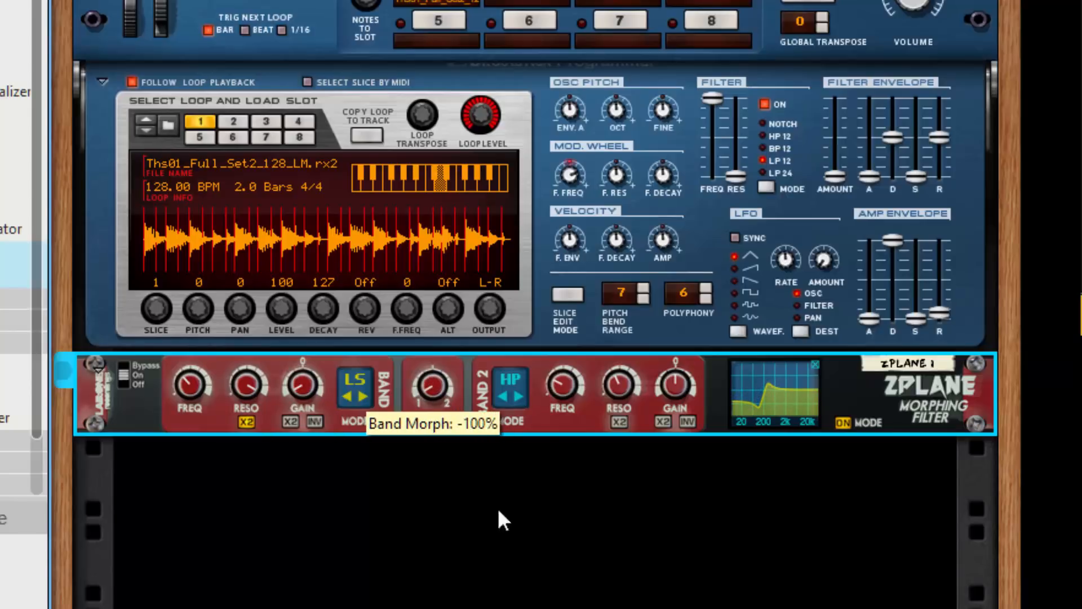
Set Band 2 to Equalizer mode with a gain of about 15.2 dB
{"action": "left_click", "coordinate": [522, 386]}
{"action": "left_click", "coordinate": [558, 449]}
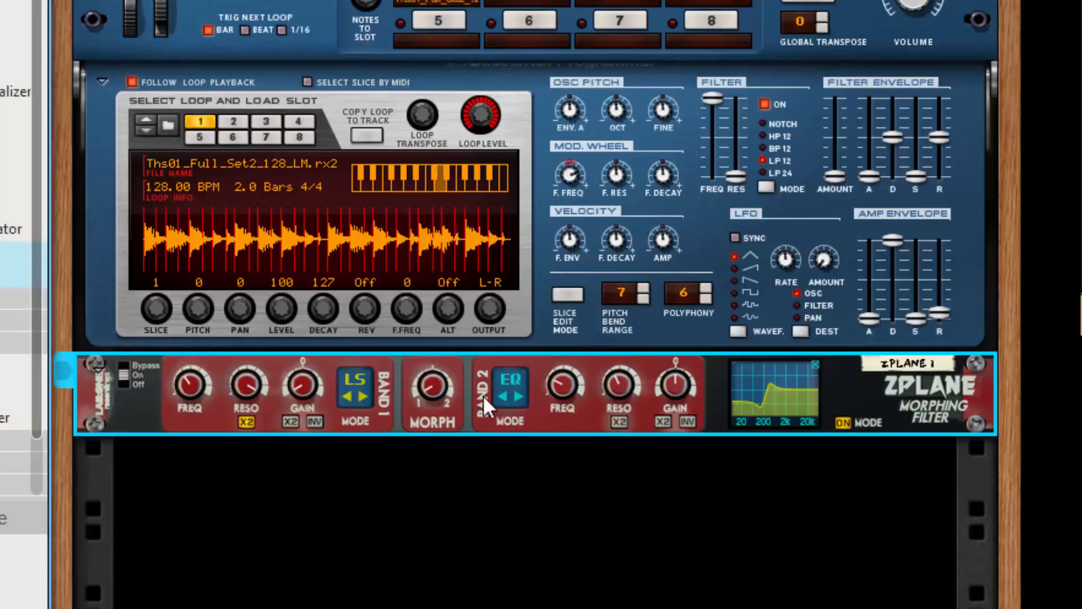
{"action": "left_click_drag", "start_coordinate": [683, 394], "coordinate": [688, 364]}
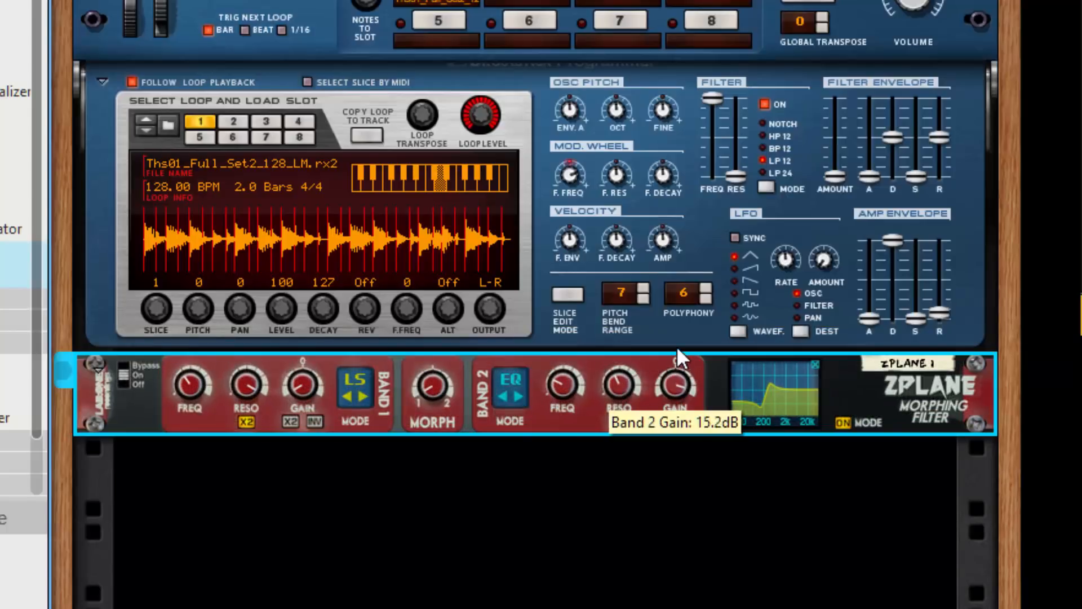
Morph fully to Band 2, raise its frequency, and morph back to Band 1
{"action": "left_click_drag", "start_coordinate": [436, 398], "coordinate": [544, 7]}
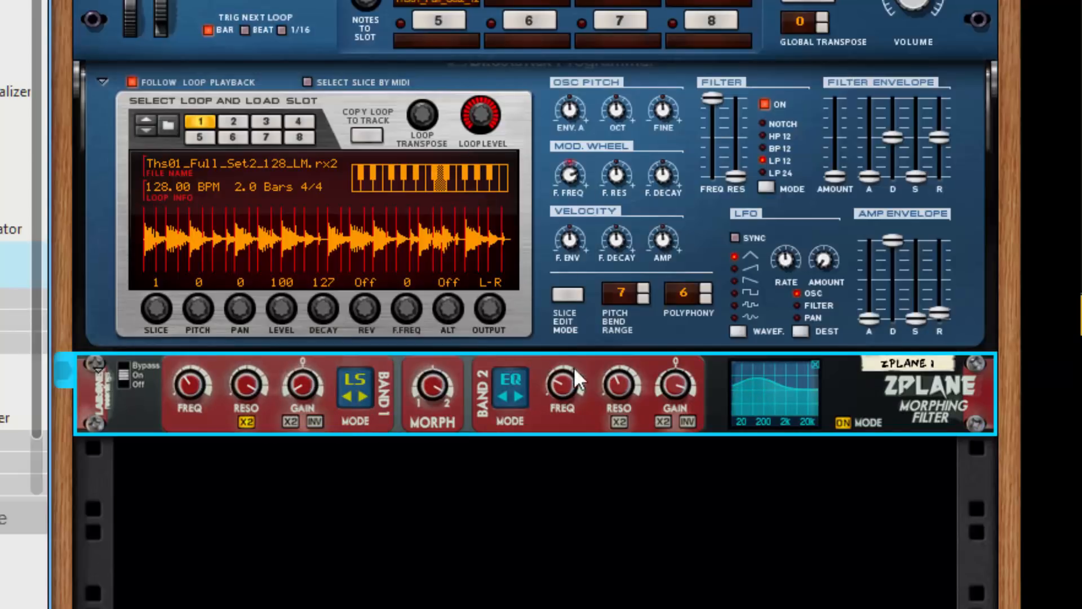
{"action": "left_click_drag", "start_coordinate": [567, 385], "coordinate": [572, 330]}
{"action": "left_click_drag", "start_coordinate": [440, 389], "coordinate": [442, 608]}
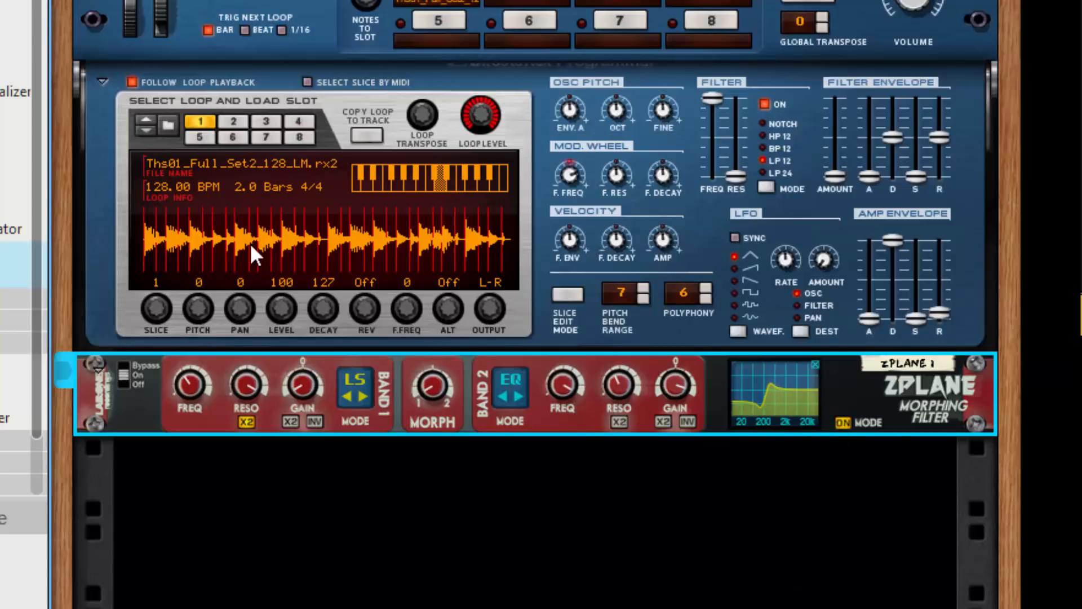
Turn off the morphing filter's Mode switch and move the Band Morph toward the middle
{"action": "left_click", "coordinate": [843, 421]}
{"action": "left_click_drag", "start_coordinate": [428, 387], "coordinate": [407, 291]}
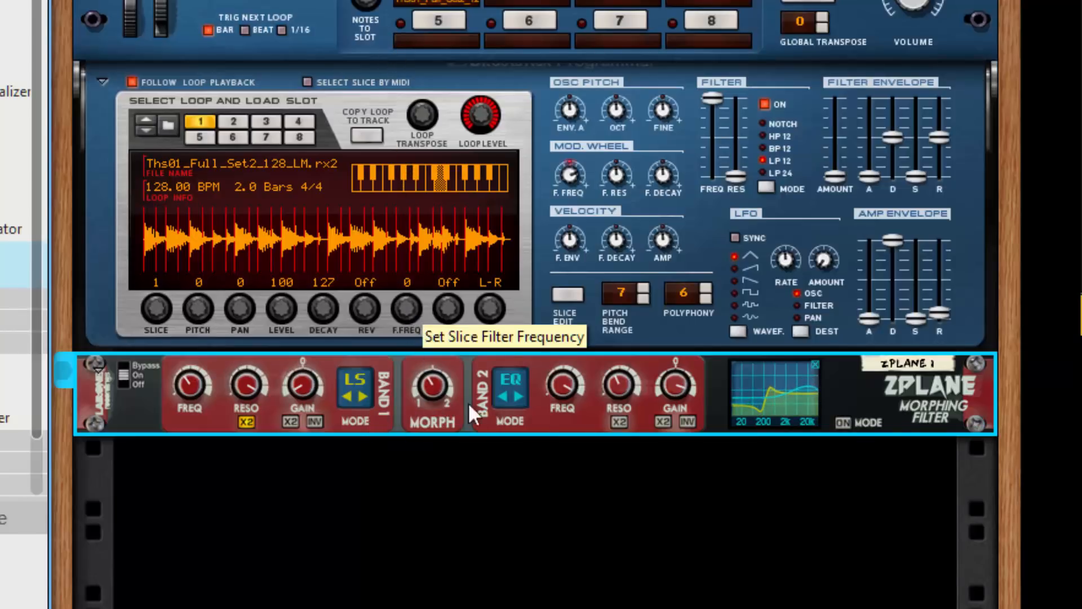
Set Band 1 to Low Pass at about 66 Hz and Band 2 to High Pass
{"action": "left_click", "coordinate": [367, 398]}
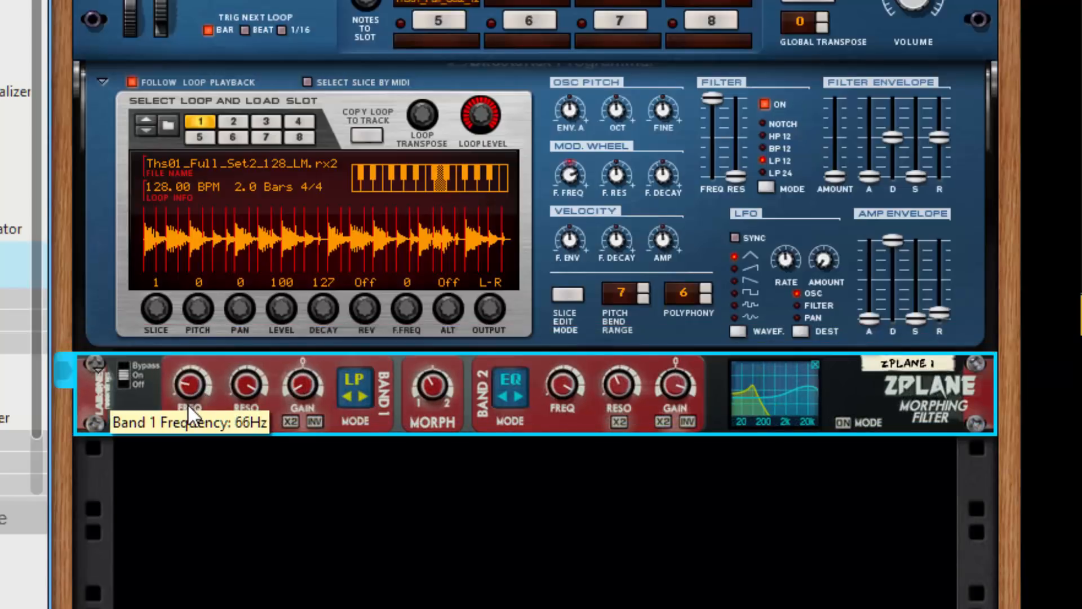
{"action": "left_click_drag", "start_coordinate": [191, 414], "coordinate": [451, 420]}
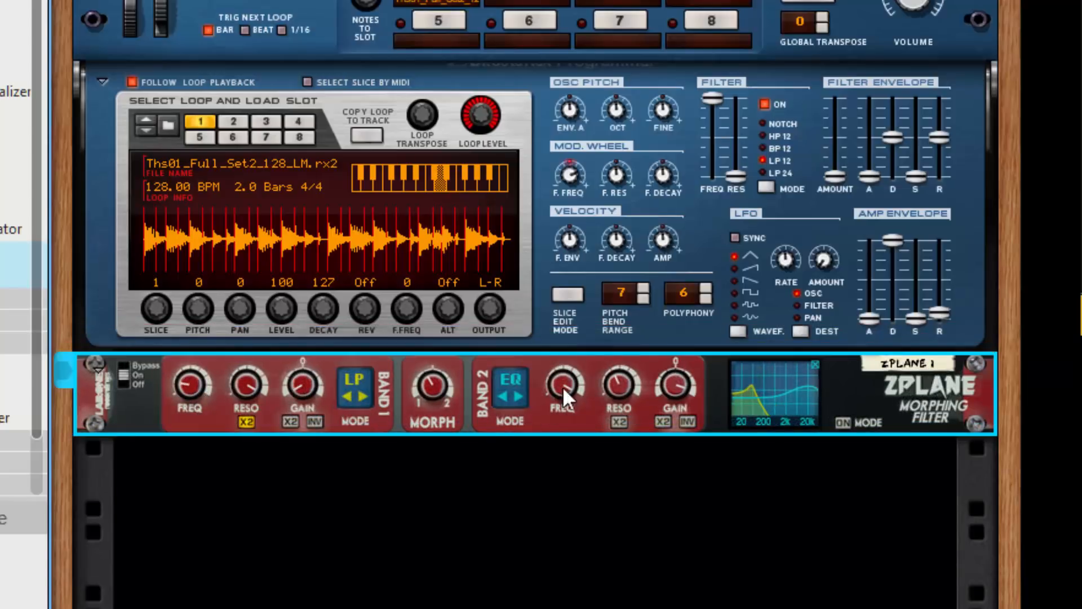
{"action": "left_click", "coordinate": [501, 398]}
{"action": "left_click", "coordinate": [502, 397]}
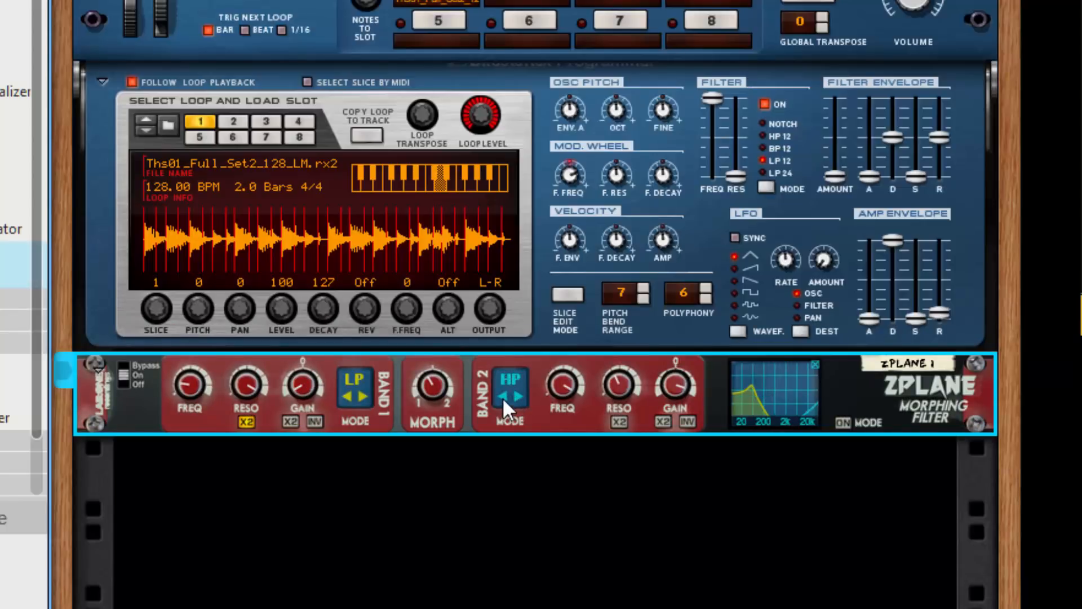
Lower Band 2's frequency, and raise its resonance with X2 turned on
{"action": "left_click_drag", "start_coordinate": [559, 395], "coordinate": [565, 535]}
{"action": "left_click_drag", "start_coordinate": [615, 392], "coordinate": [604, 326]}
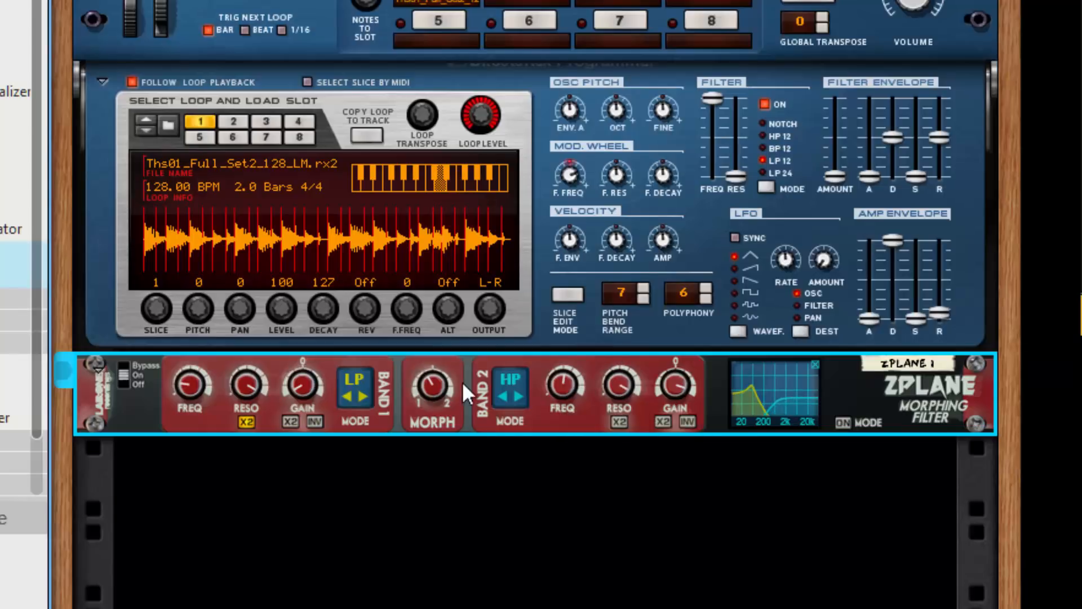
{"action": "left_click", "coordinate": [620, 422]}
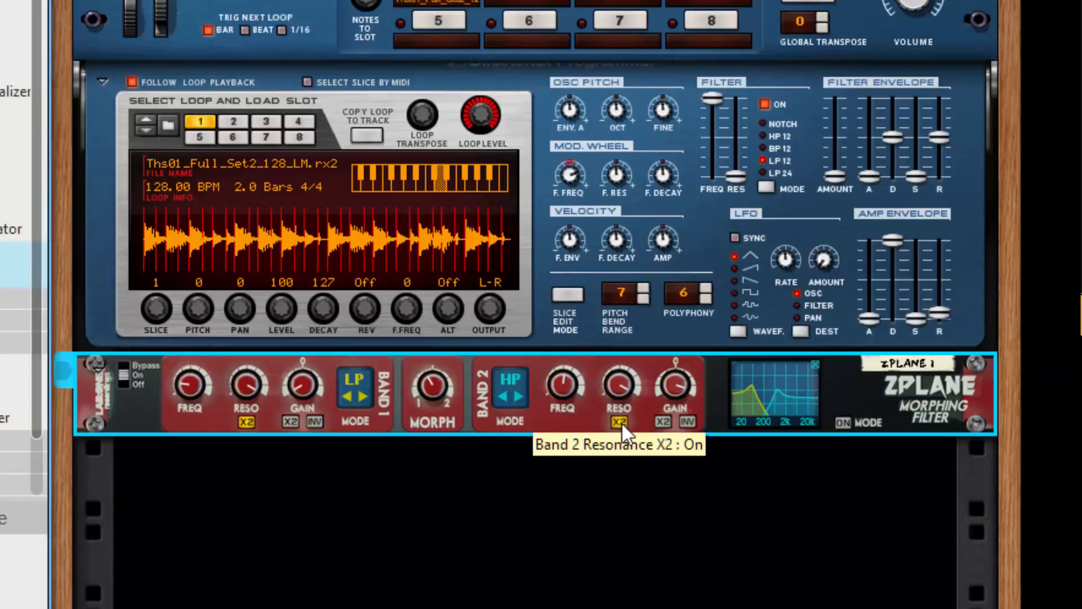
Move the Band Morph to about the centre and sweep both bands' frequencies past each other, leaving Band 1 just below Band 2
{"action": "left_click_drag", "start_coordinate": [554, 394], "coordinate": [562, 369]}
{"action": "left_click_drag", "start_coordinate": [431, 392], "coordinate": [431, 338]}
{"action": "left_click_drag", "start_coordinate": [550, 379], "coordinate": [552, 356]}
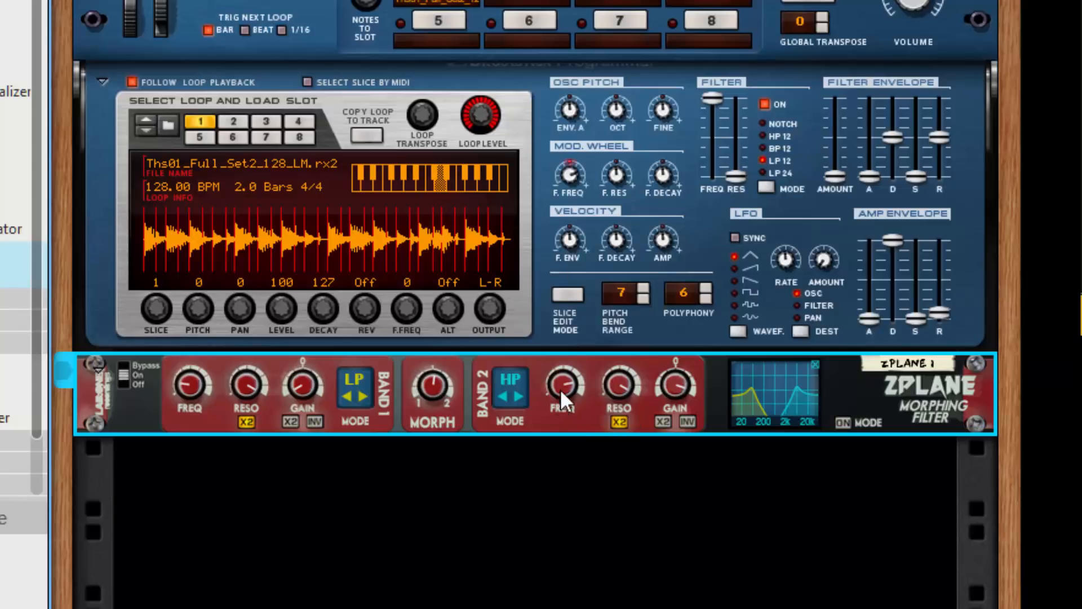
{"action": "left_click_drag", "start_coordinate": [560, 393], "coordinate": [563, 428]}
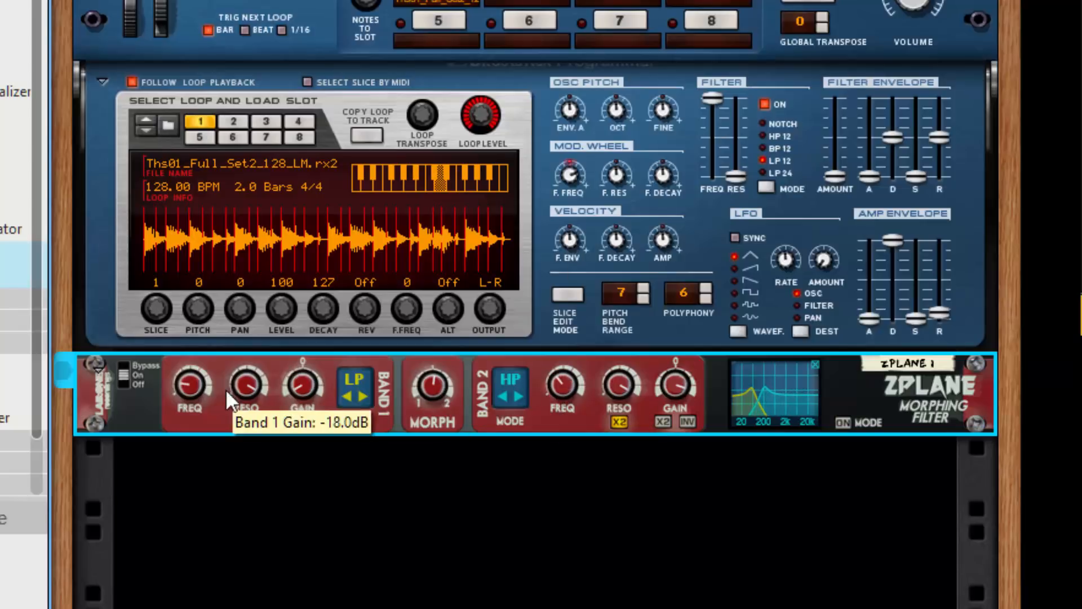
{"action": "left_click_drag", "start_coordinate": [188, 387], "coordinate": [187, 339]}
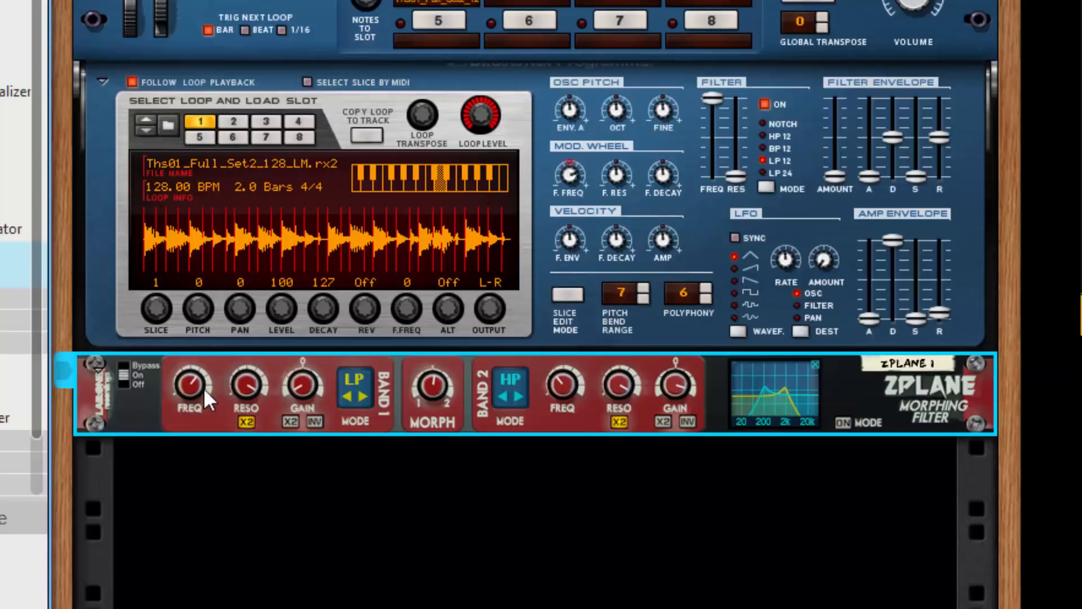
{"action": "left_click_drag", "start_coordinate": [204, 388], "coordinate": [210, 518]}
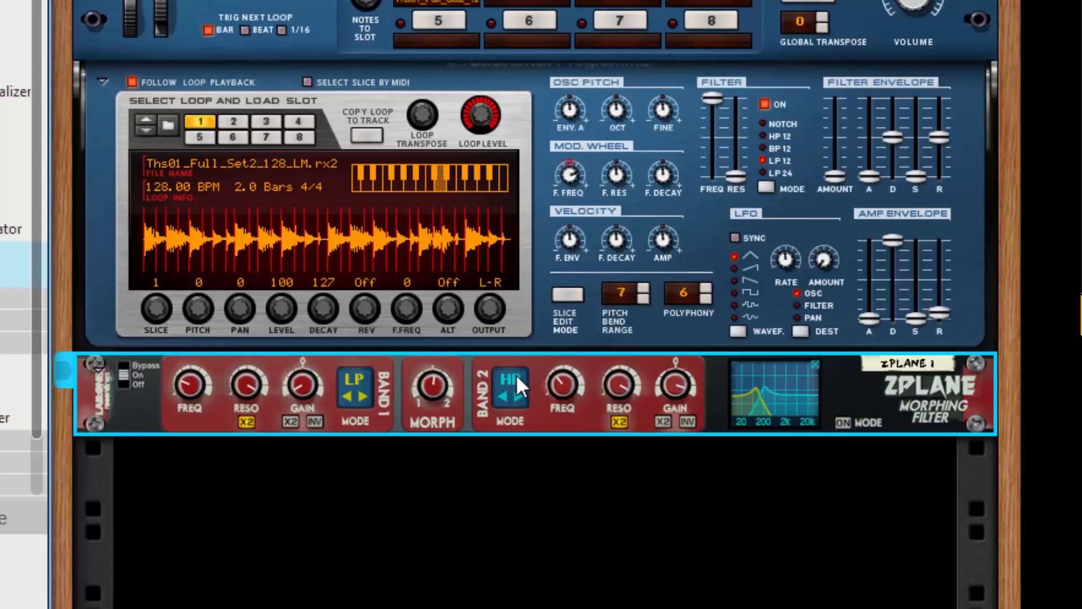
Morph fully to Band 1 with its frequency lowered, and start the loop player above the filter
{"action": "left_click_drag", "start_coordinate": [435, 389], "coordinate": [782, 430]}
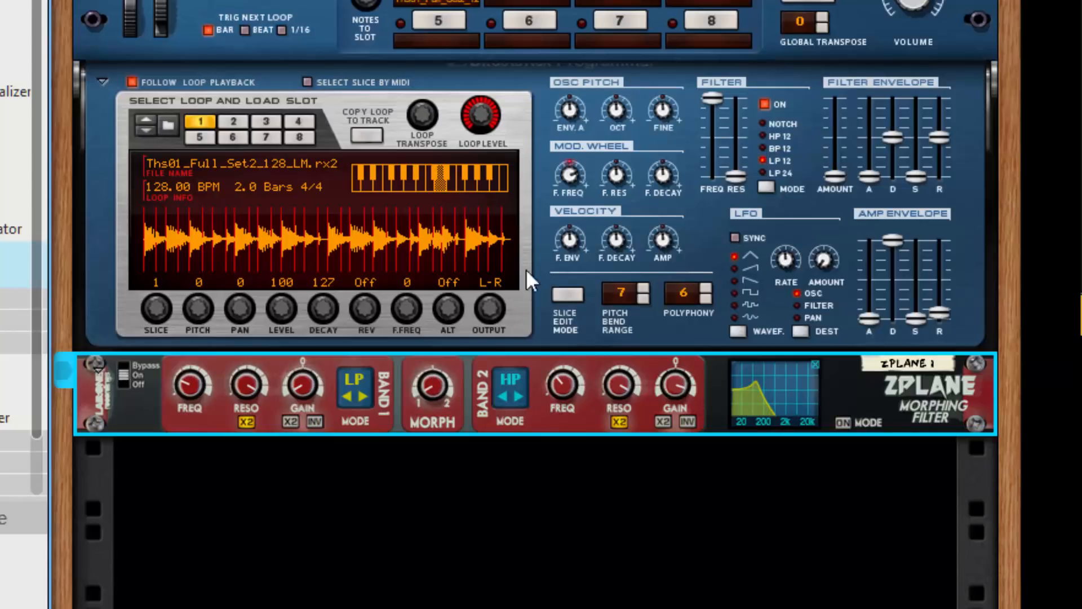
{"action": "left_click_drag", "start_coordinate": [194, 407], "coordinate": [197, 451]}
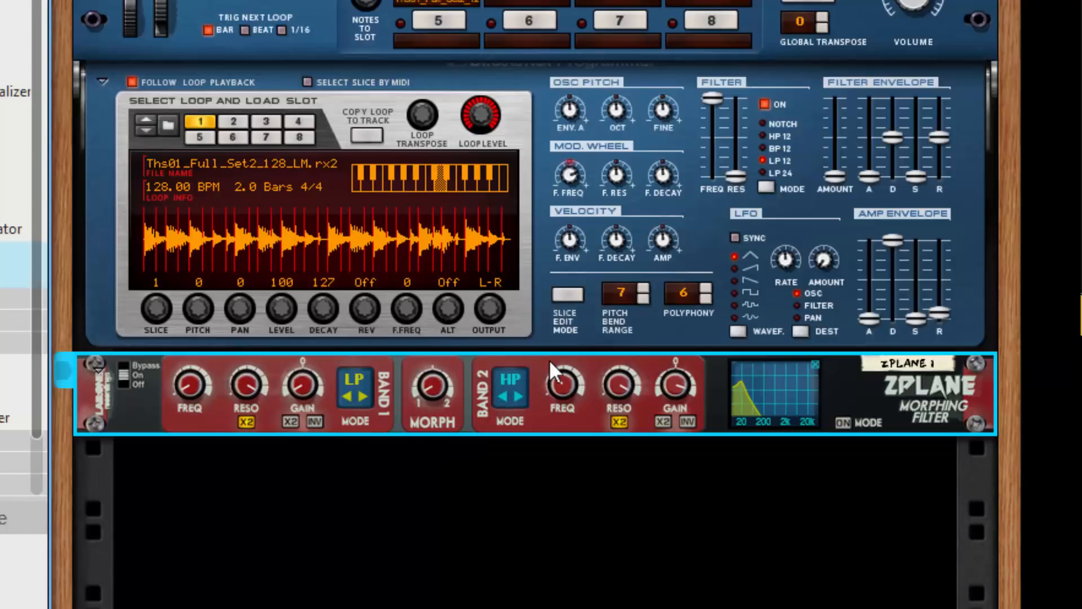
{"action": "left_click", "coordinate": [803, 1]}
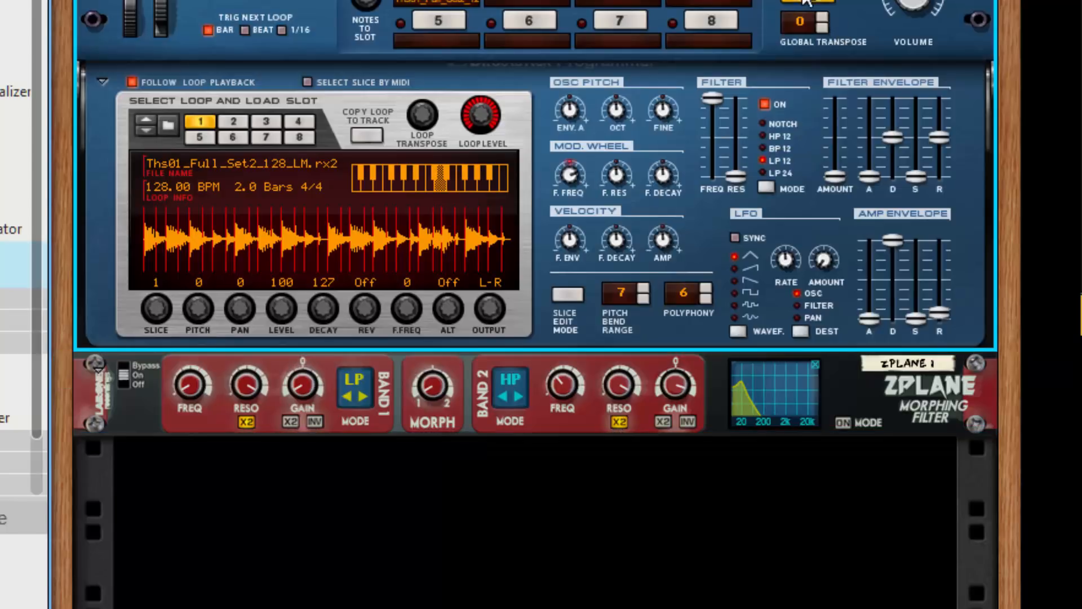
Raise Band 1's low-pass frequency to near its maximum and set the Band Morph to 100% towards Band 2
{"action": "left_click_drag", "start_coordinate": [192, 390], "coordinate": [200, 95]}
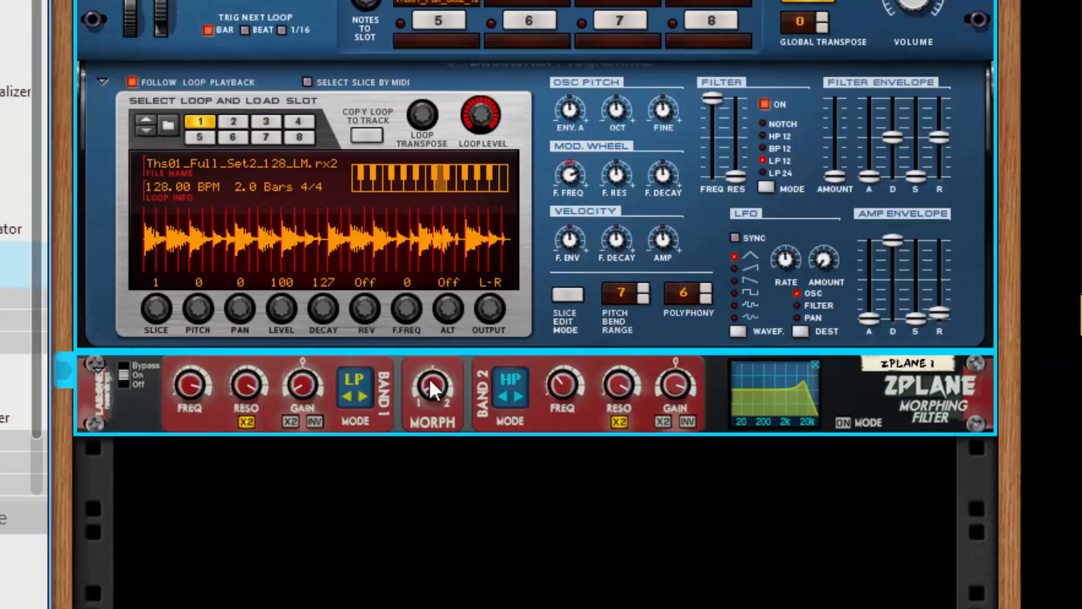
{"action": "left_click_drag", "start_coordinate": [431, 382], "coordinate": [432, 259]}
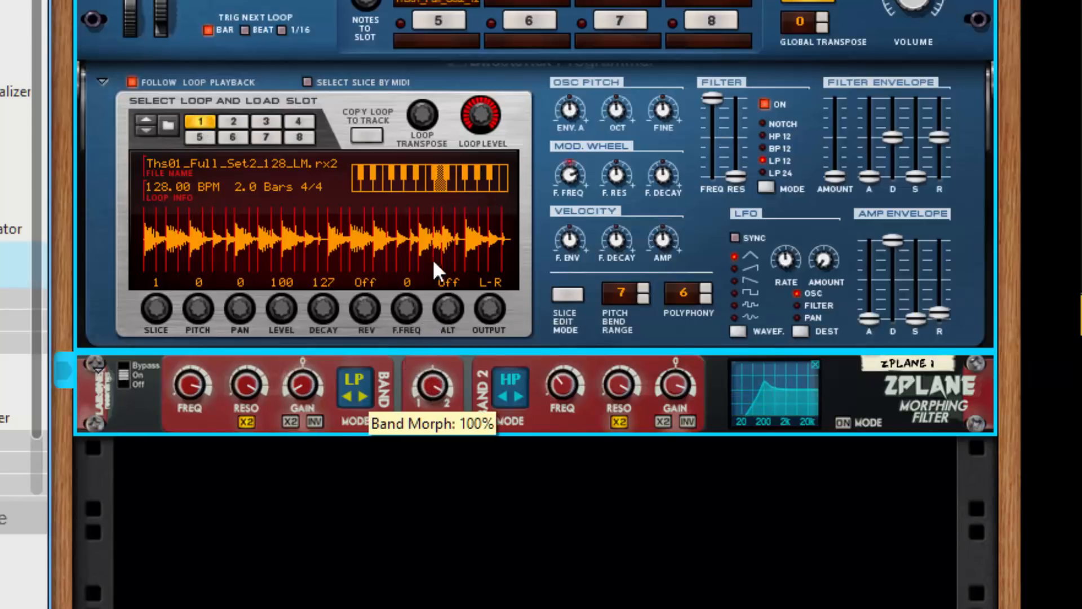
Switch Band 1 to Band Pass, and sweep its frequency down with the morph fully on Band 1
{"action": "left_click_drag", "start_coordinate": [562, 383], "coordinate": [351, 394]}
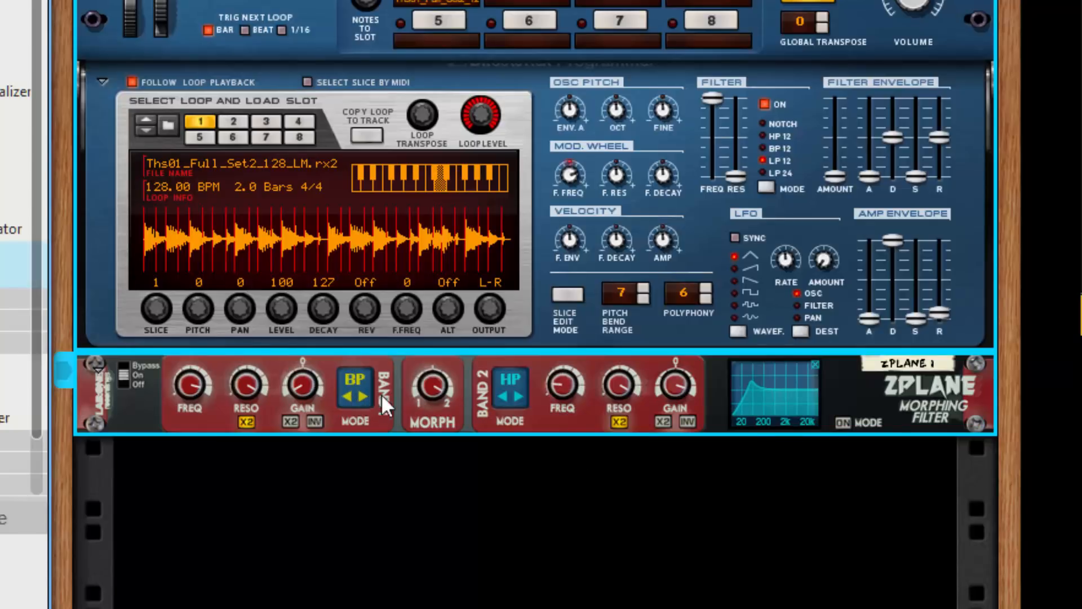
{"action": "left_click_drag", "start_coordinate": [434, 403], "coordinate": [434, 608]}
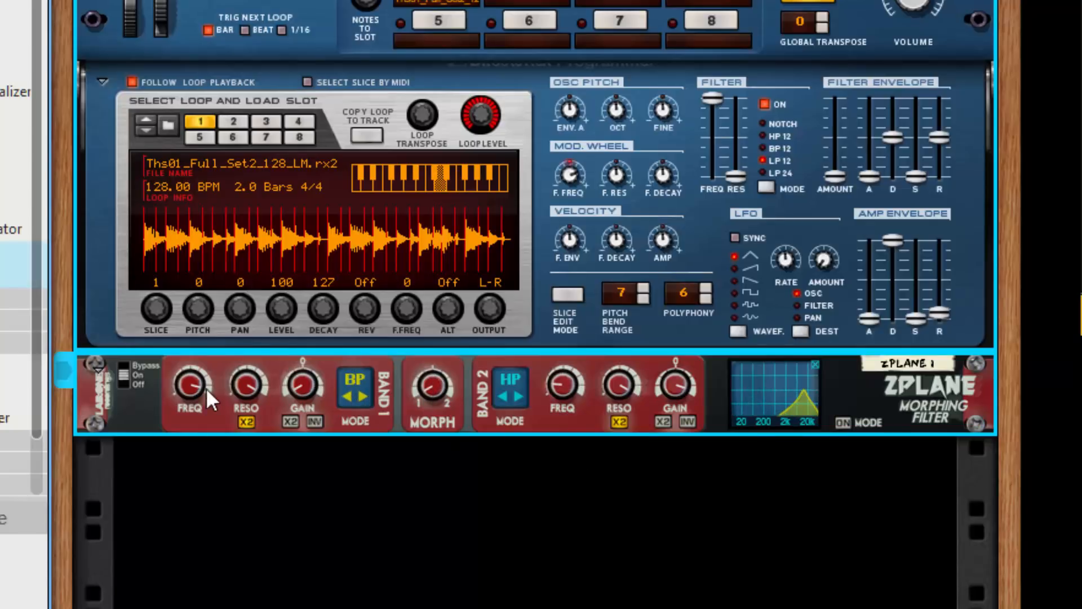
{"action": "left_click_drag", "start_coordinate": [204, 396], "coordinate": [223, 608]}
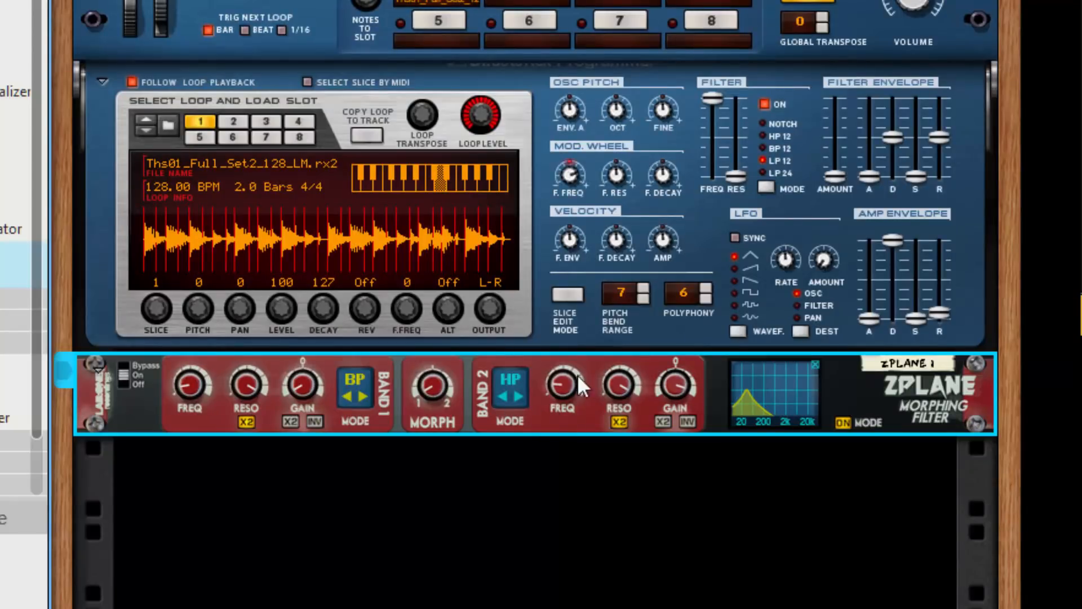
Raise Band 2's high-pass frequency while morphing between the bands, and switch Band 1 to BR mode
{"action": "left_click_drag", "start_coordinate": [428, 384], "coordinate": [444, 85]}
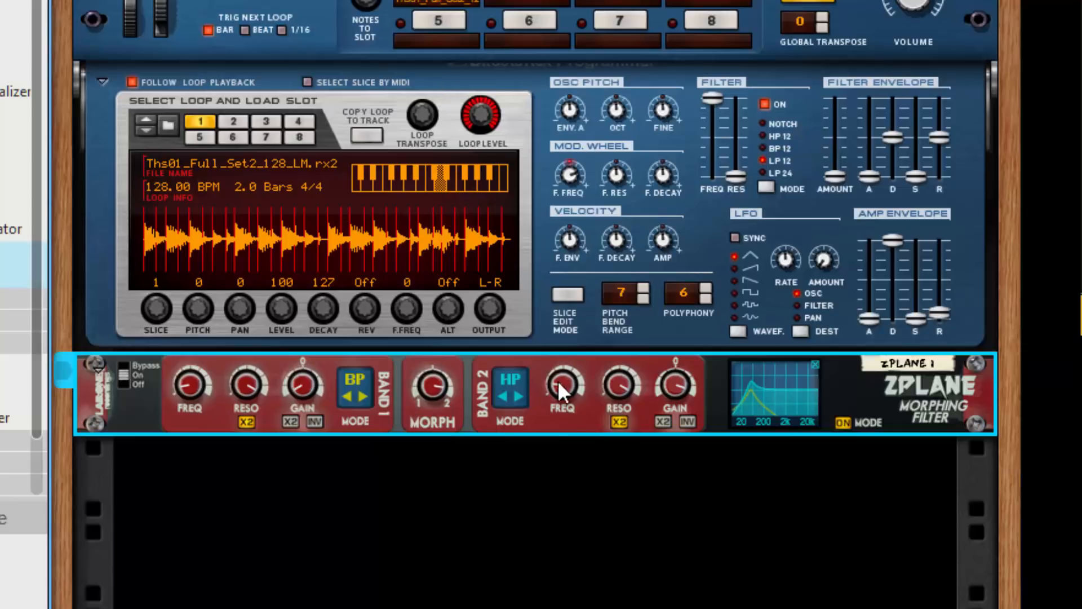
{"action": "left_click_drag", "start_coordinate": [561, 389], "coordinate": [575, 226]}
{"action": "left_click_drag", "start_coordinate": [431, 388], "coordinate": [225, 495]}
{"action": "left_click_drag", "start_coordinate": [441, 371], "coordinate": [339, 311]}
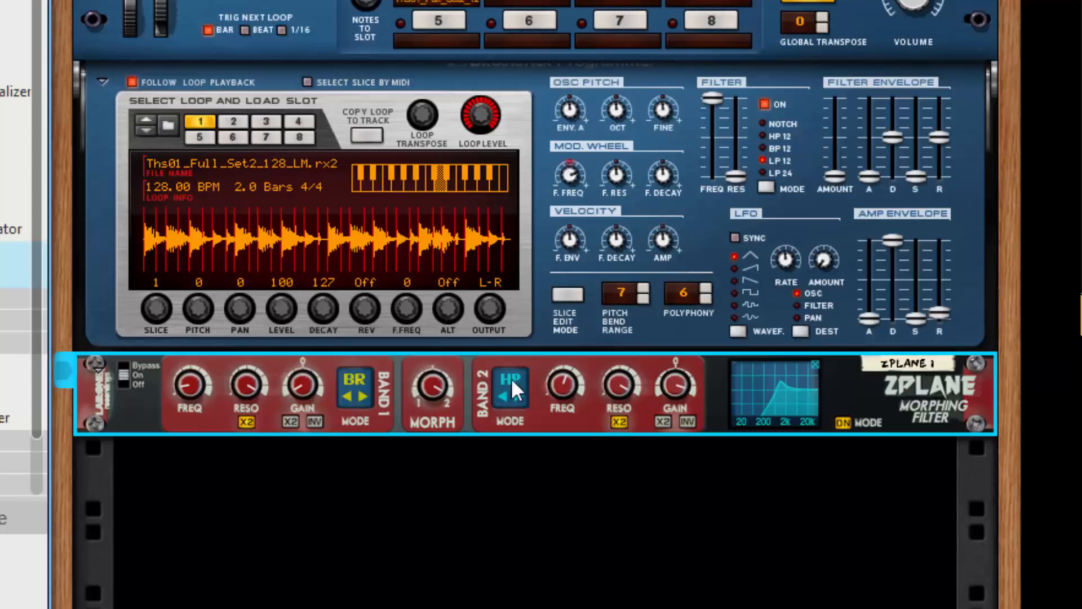
Morph back and forth between the bands while changing Band 2 to Low Pass, ending fully on Band 2
{"action": "left_click_drag", "start_coordinate": [443, 434], "coordinate": [444, 141]}
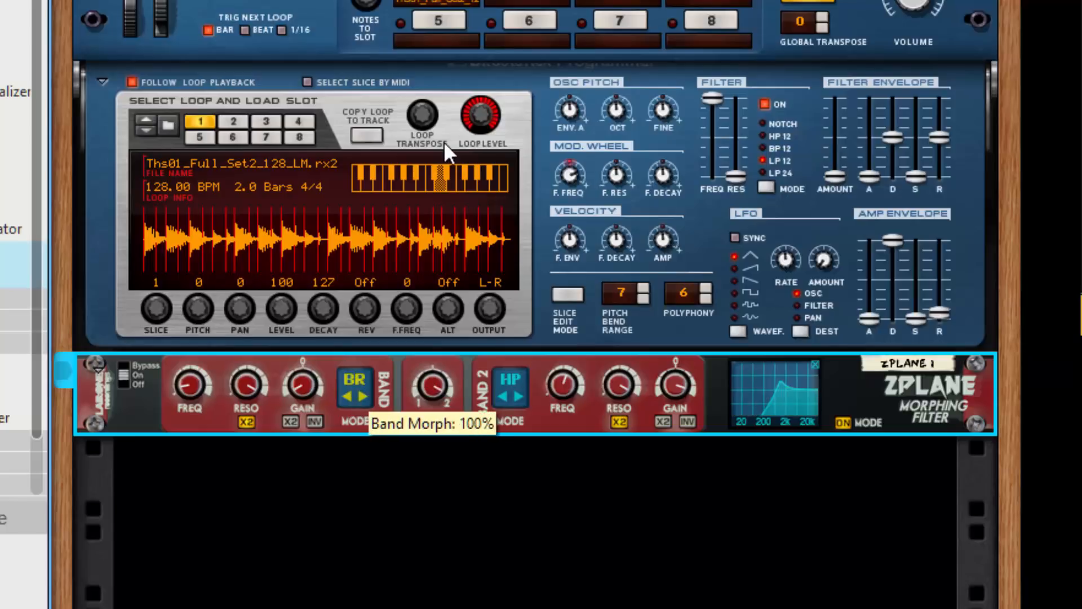
{"action": "left_click_drag", "start_coordinate": [453, 434], "coordinate": [434, 468]}
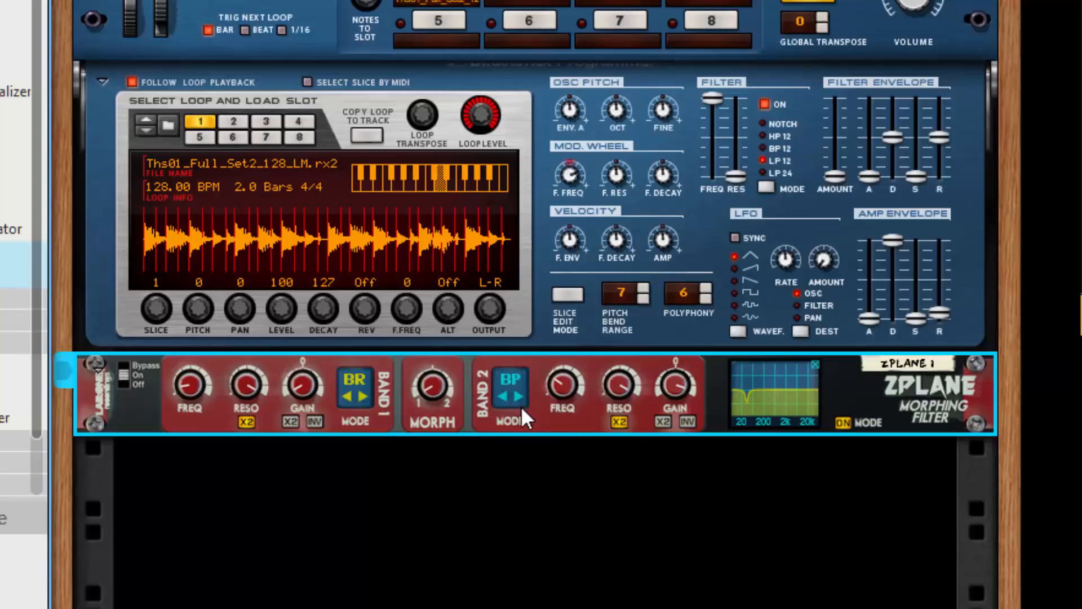
{"action": "left_click_drag", "start_coordinate": [428, 382], "coordinate": [669, 269]}
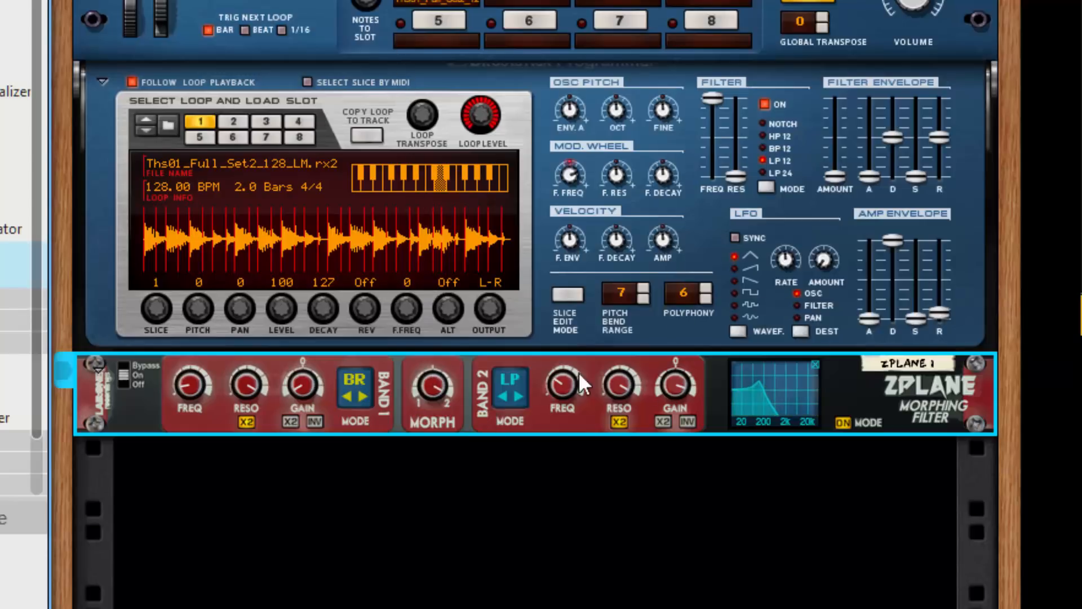
Set Band 2's frequency to 20000 Hz with the Band Morph at 100%, and turn the display's Mode option off
{"action": "left_click_drag", "start_coordinate": [564, 377], "coordinate": [597, 143]}
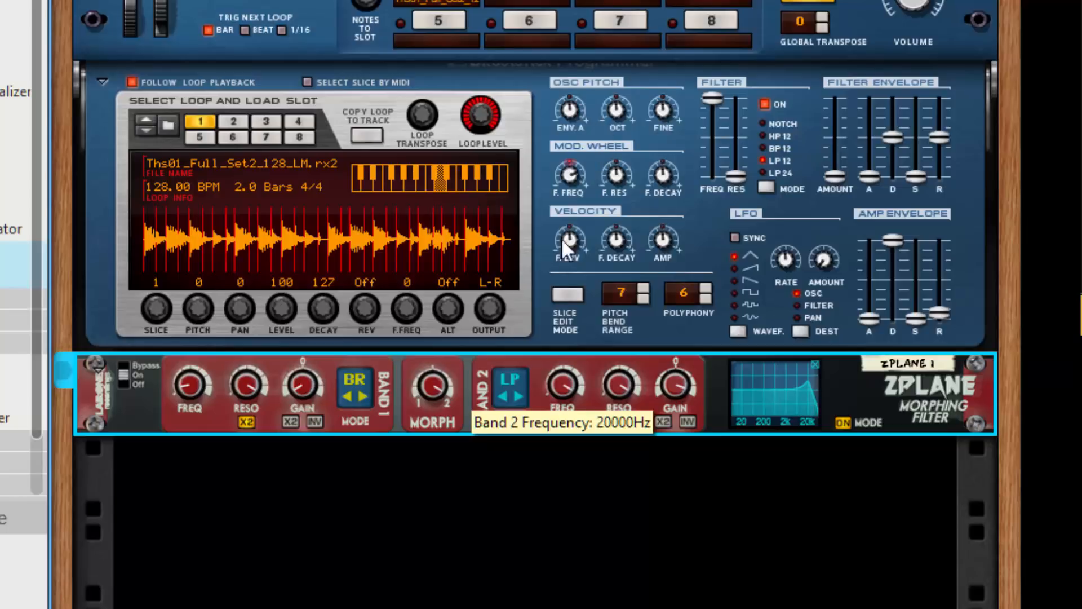
{"action": "left_click_drag", "start_coordinate": [442, 390], "coordinate": [525, 321]}
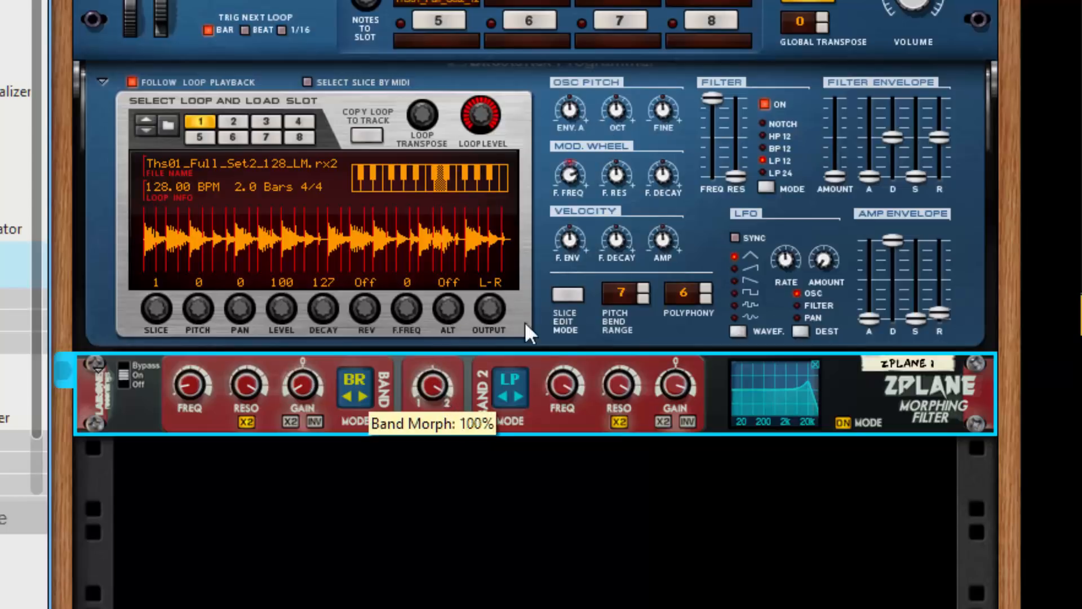
{"action": "left_click", "coordinate": [834, 424]}
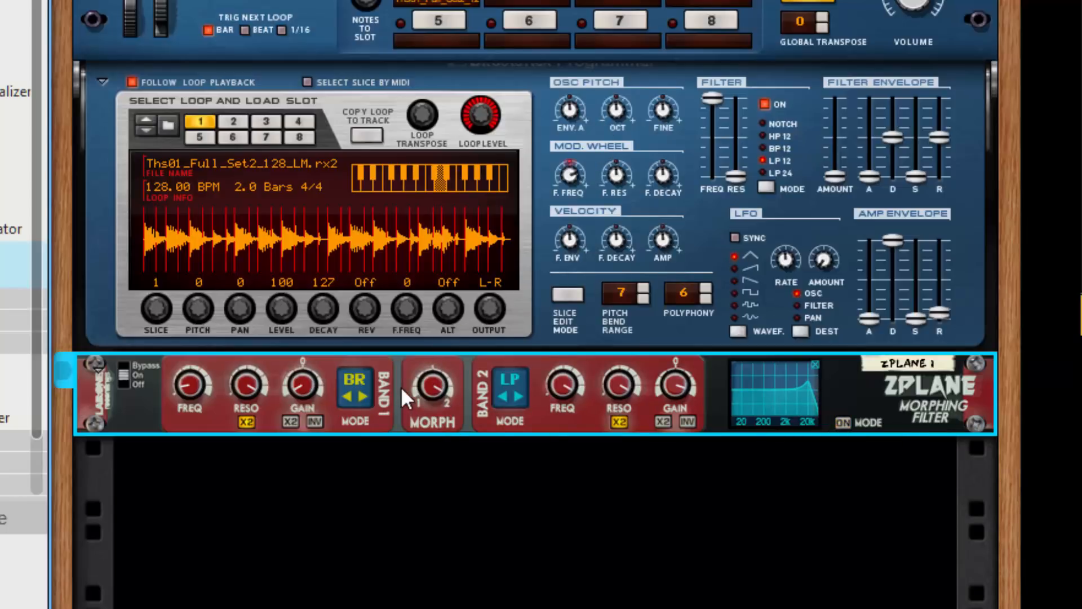
Invert Band 1's phase and set the Band Morph near the centre at 5%
{"action": "left_click_drag", "start_coordinate": [432, 390], "coordinate": [463, 557]}
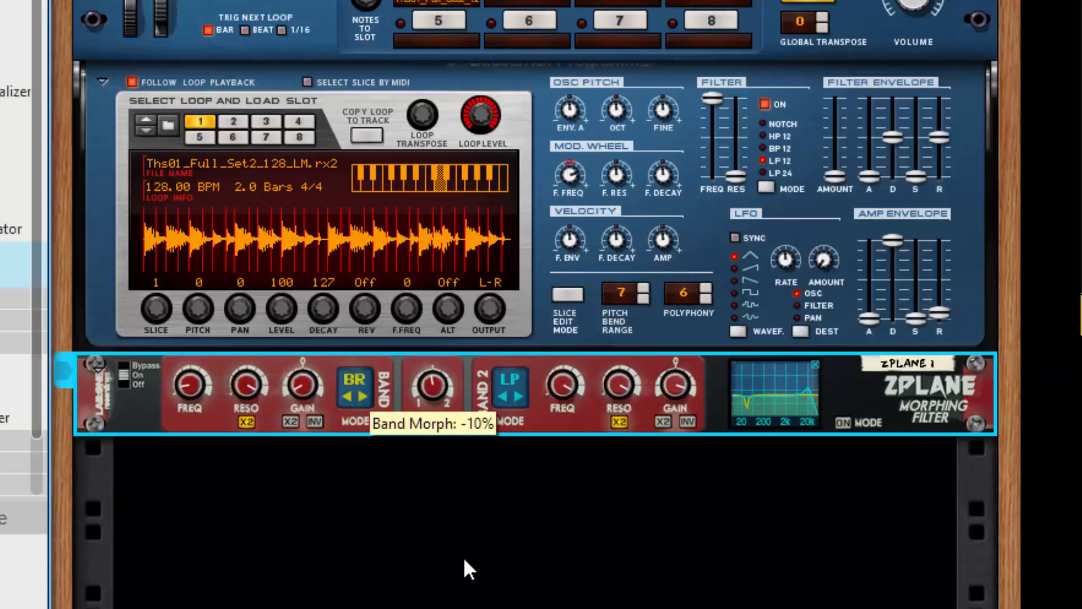
{"action": "left_click", "coordinate": [319, 425]}
{"action": "left_click_drag", "start_coordinate": [434, 387], "coordinate": [455, 291]}
{"action": "left_click_drag", "start_coordinate": [437, 381], "coordinate": [432, 275]}
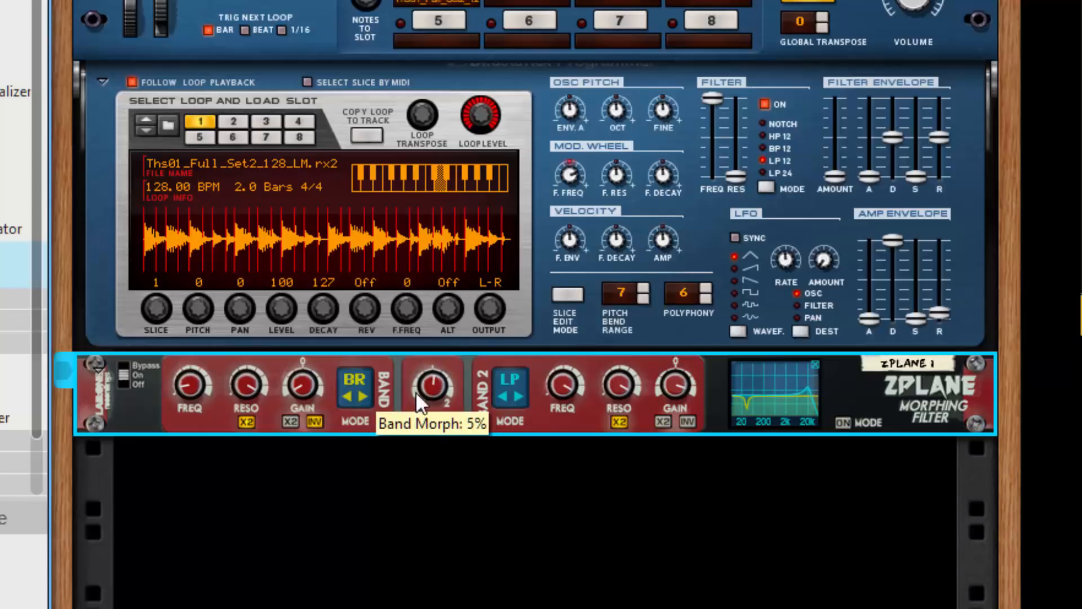
Toggle Band 1's phase inversion for comparison, and switch Band 1 to EQ mode with its gain raised
{"action": "left_click", "coordinate": [321, 421]}
{"action": "left_click", "coordinate": [318, 421]}
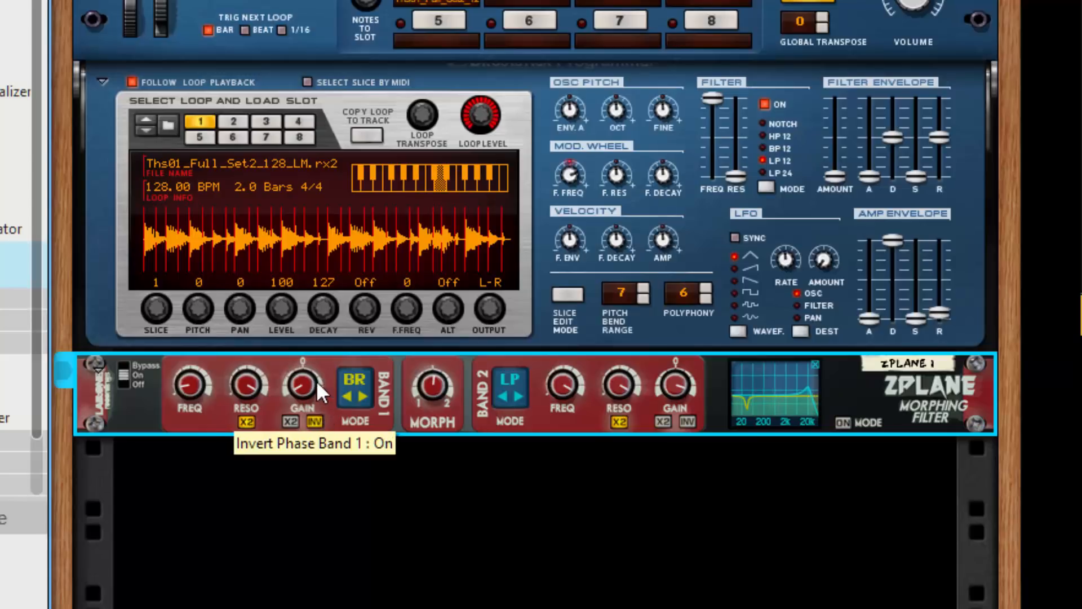
{"action": "left_click", "coordinate": [317, 421]}
{"action": "left_click", "coordinate": [346, 397]}
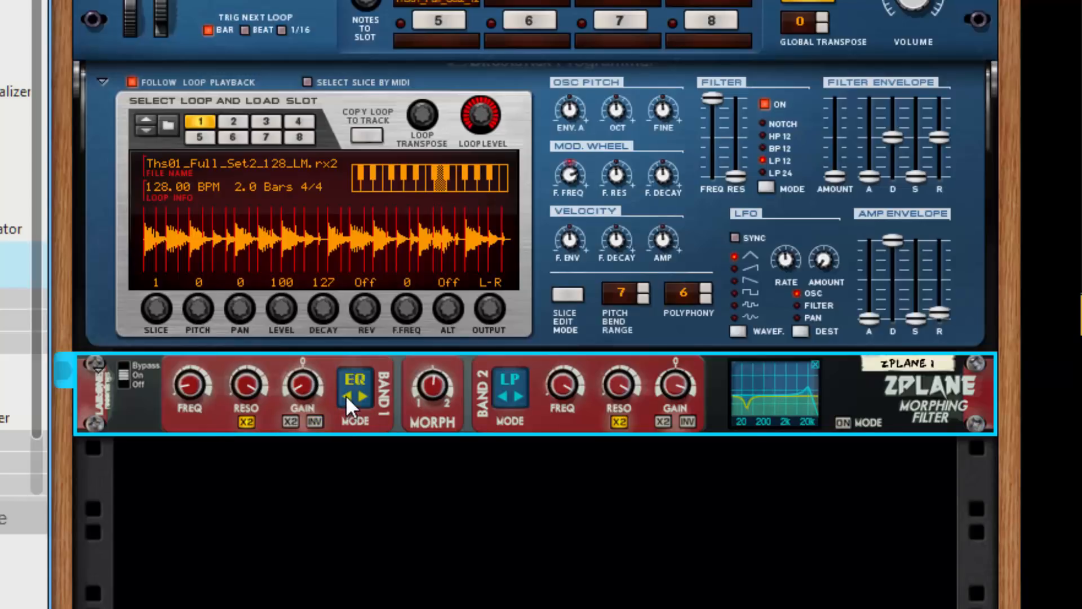
{"action": "left_click_drag", "start_coordinate": [303, 387], "coordinate": [306, 282]}
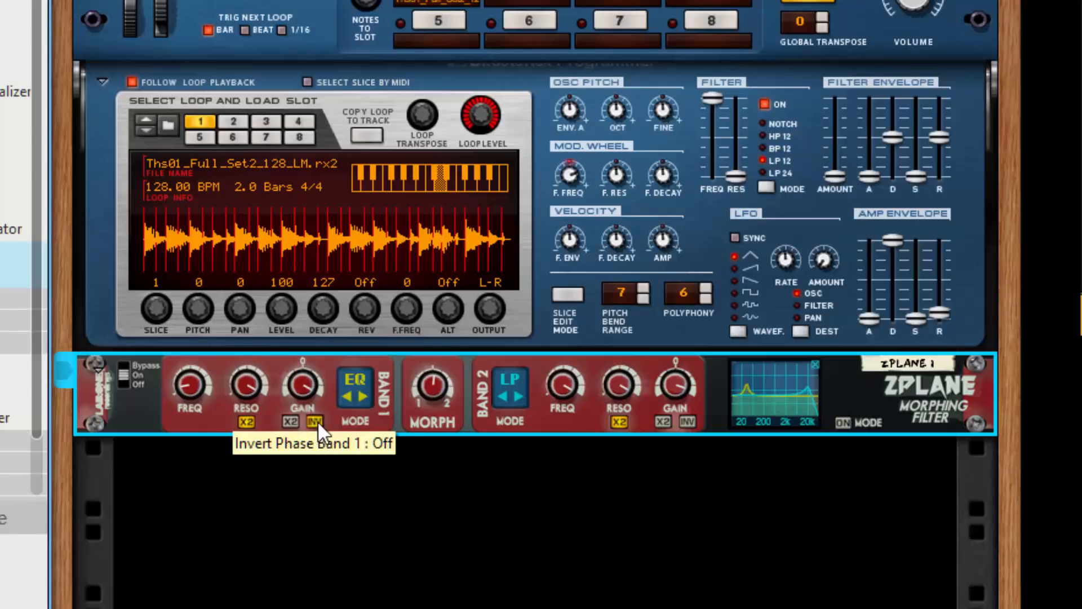
Raise Band 1's EQ frequency to mid-range and compare the sound with its phase inversion on and off
{"action": "left_click", "coordinate": [316, 422]}
{"action": "mouse_move", "coordinate": [432, 388]}
{"action": "left_mouse_down"}
{"action": "mouse_move", "coordinate": [434, 327]}
{"action": "mouse_move", "coordinate": [446, 389]}
{"action": "left_mouse_up"}
{"action": "left_click_drag", "start_coordinate": [185, 307], "coordinate": [191, 241]}
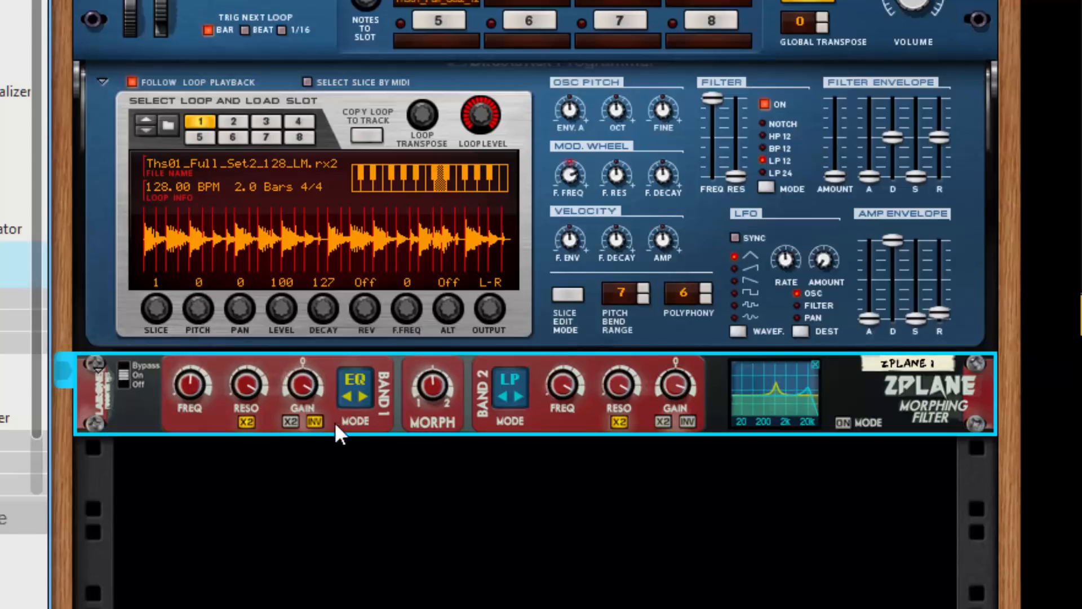
{"action": "left_click", "coordinate": [315, 423]}
{"action": "left_click", "coordinate": [316, 423]}
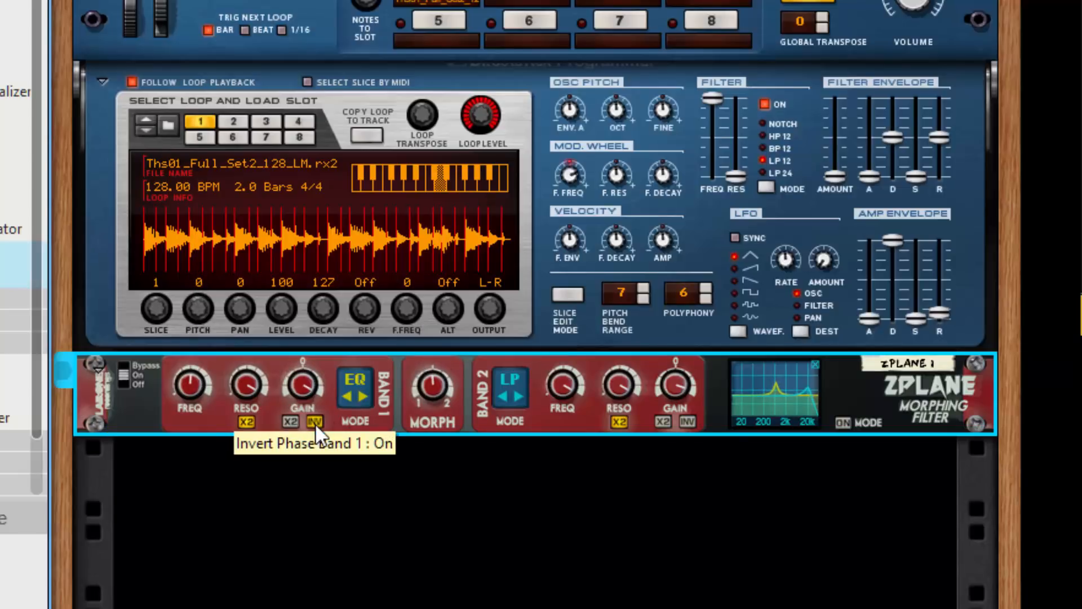
Lower Band 2's low-pass frequency while sweeping the morph, leaving the Band Morph at 100%
{"action": "left_click_drag", "start_coordinate": [463, 387], "coordinate": [485, 130]}
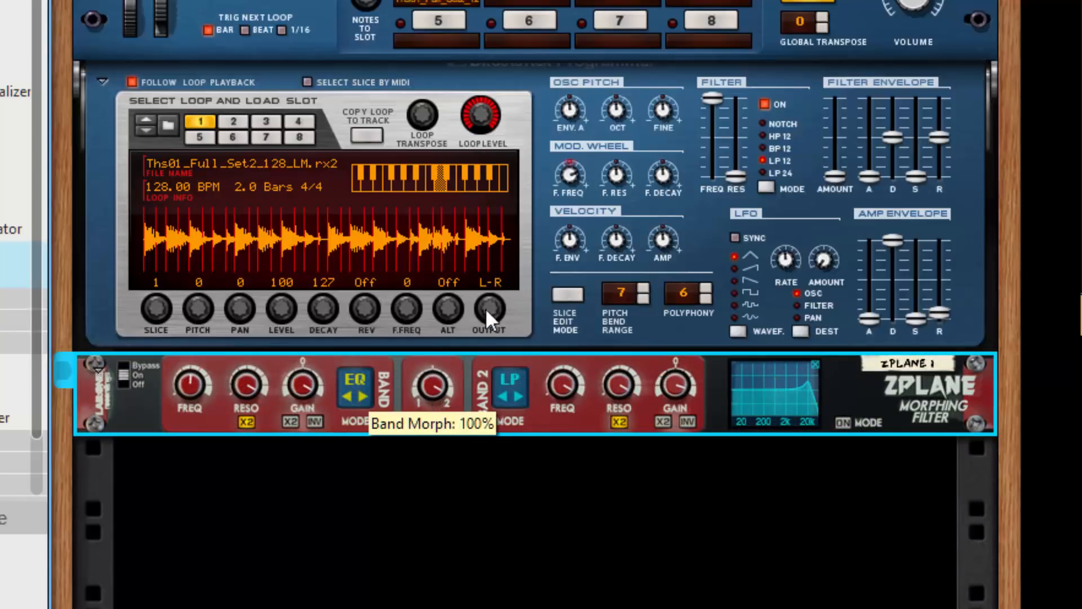
{"action": "left_click_drag", "start_coordinate": [486, 308], "coordinate": [551, 592]}
{"action": "left_click_drag", "start_coordinate": [426, 387], "coordinate": [455, 106]}
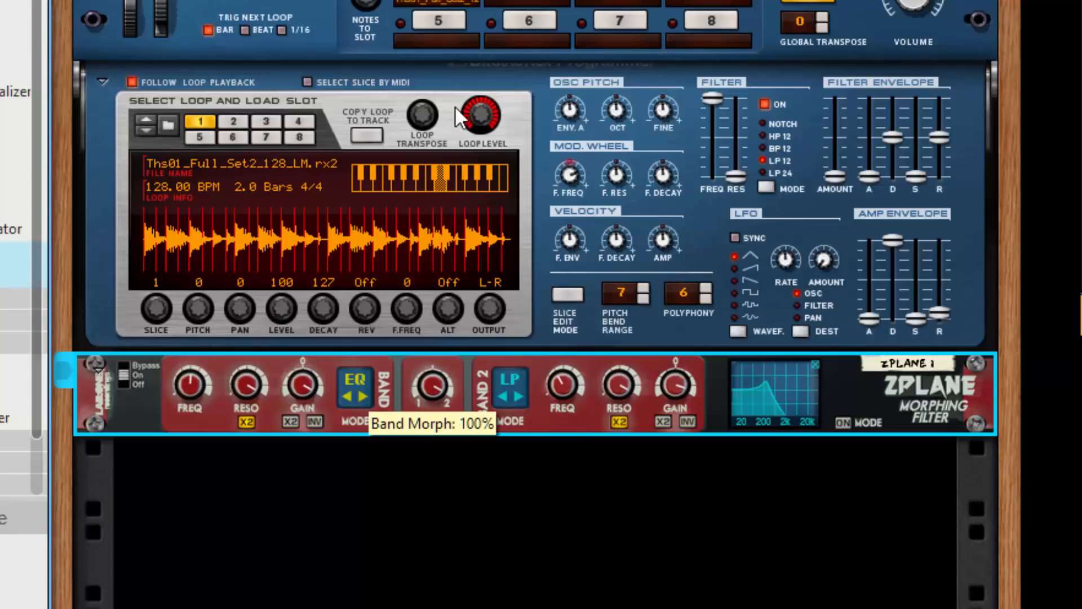
Morph fully back to Band 1, stop the loop player, and deselect the filter device
{"action": "left_click_drag", "start_coordinate": [455, 270], "coordinate": [845, 484]}
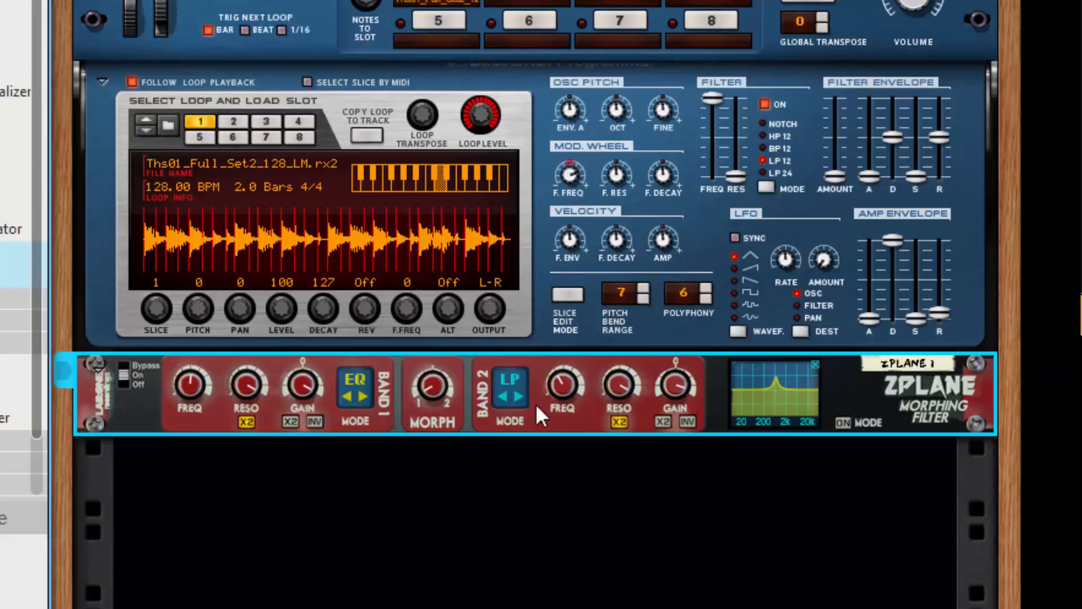
{"action": "left_click", "coordinate": [671, 575]}
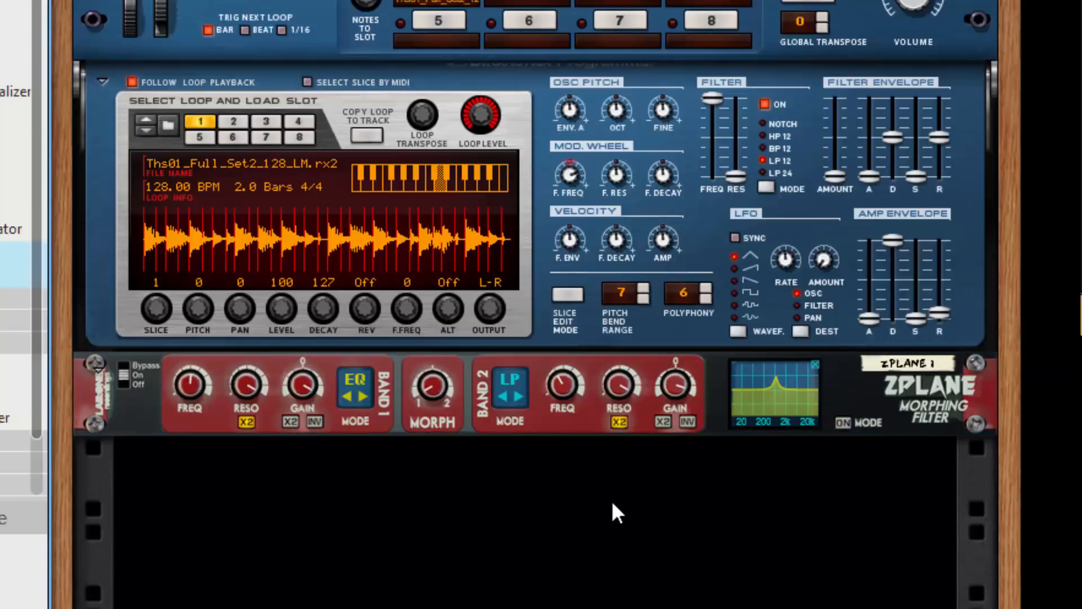